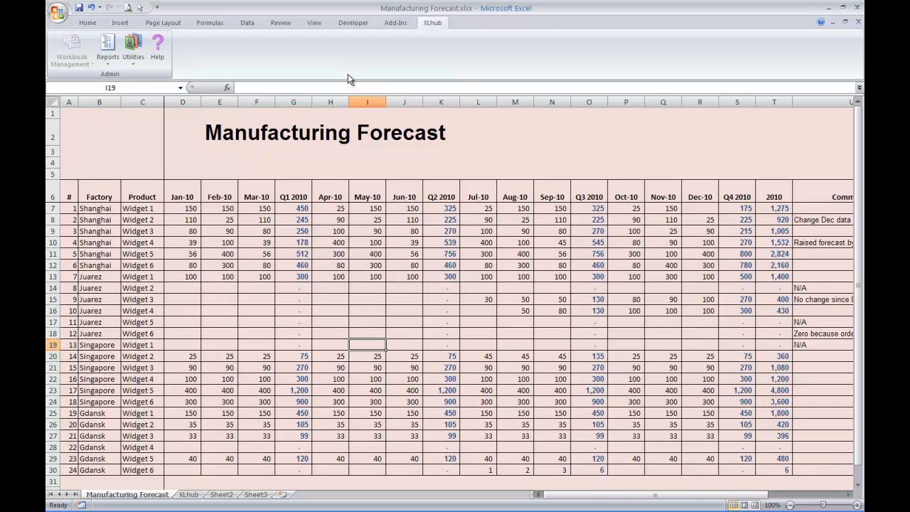
# Convert the forecast range A6:W30 into a table with headers
pyautogui.click(85, 195)
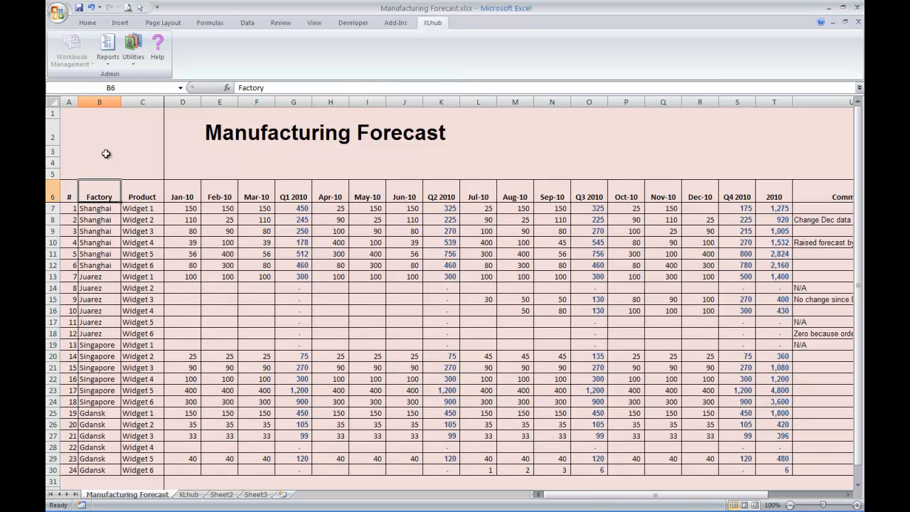
pyautogui.click(121, 22)
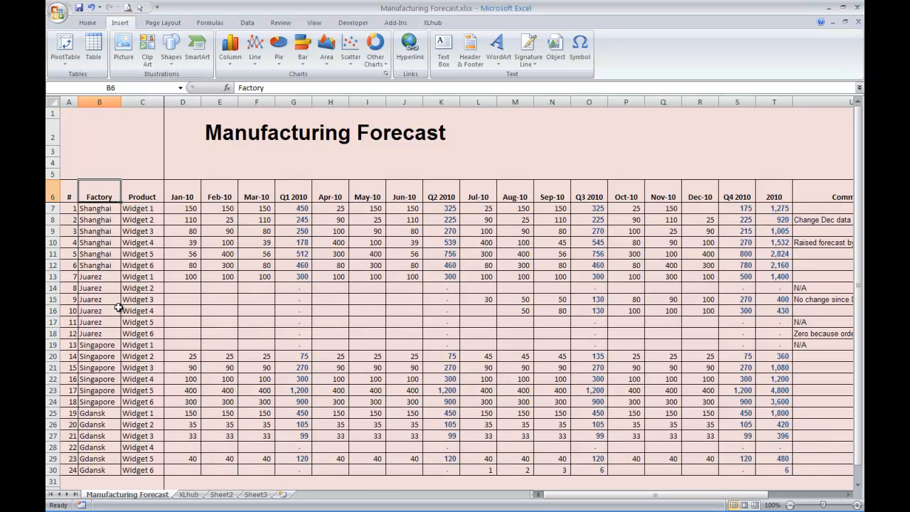
pyautogui.click(92, 51)
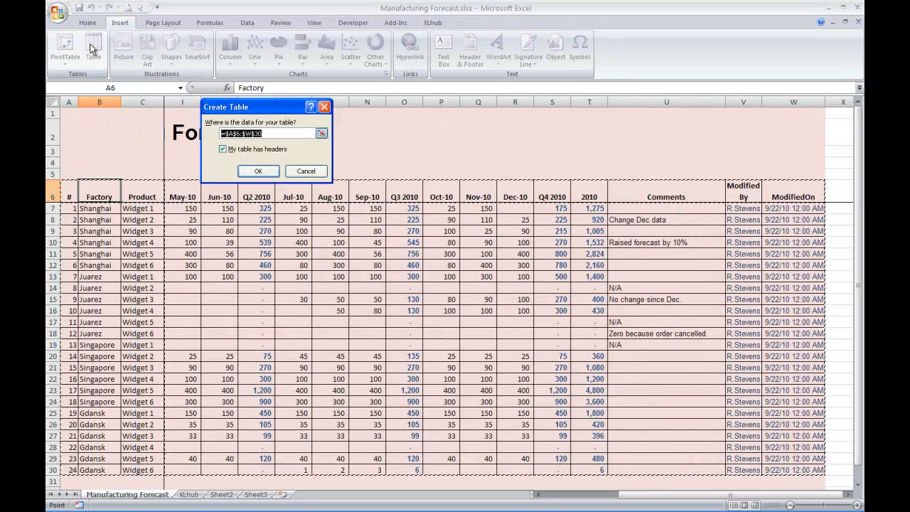
pyautogui.click(260, 171)
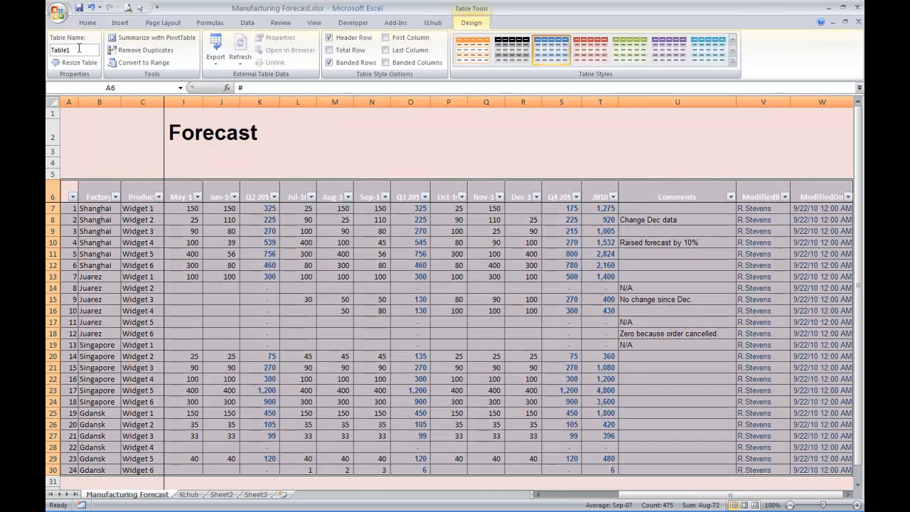
# Rename the table from Table1 to tblManufacturingForecast
pyautogui.click(85, 52)
pyautogui.write('tblManufacturingFore')
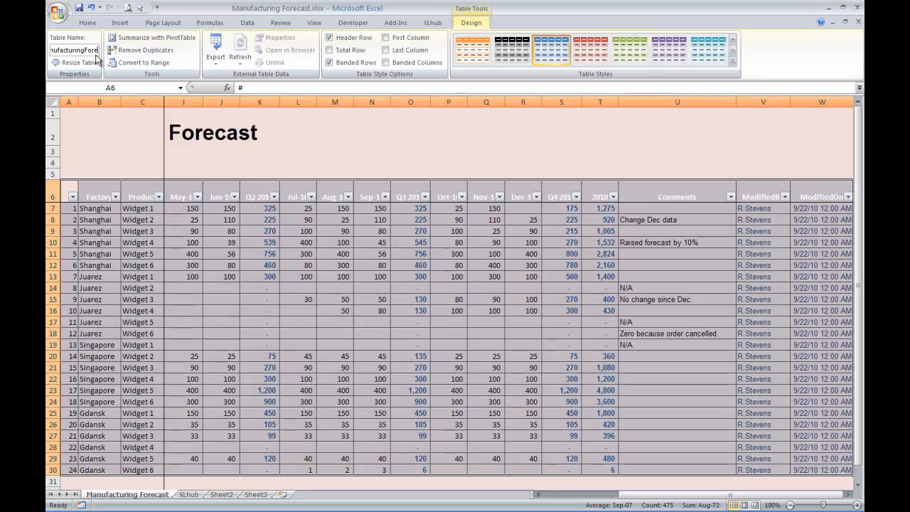
pyautogui.write('cast')
pyautogui.click(125, 254)
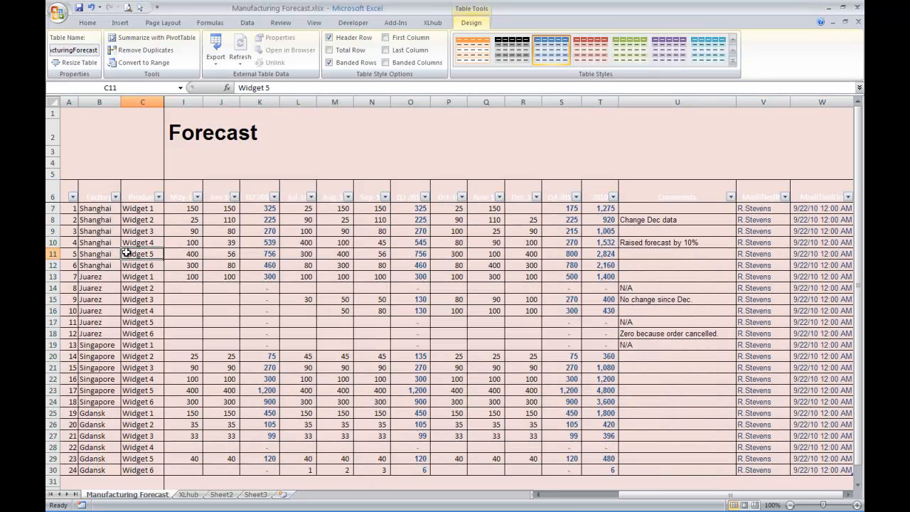
pyautogui.click(100, 219)
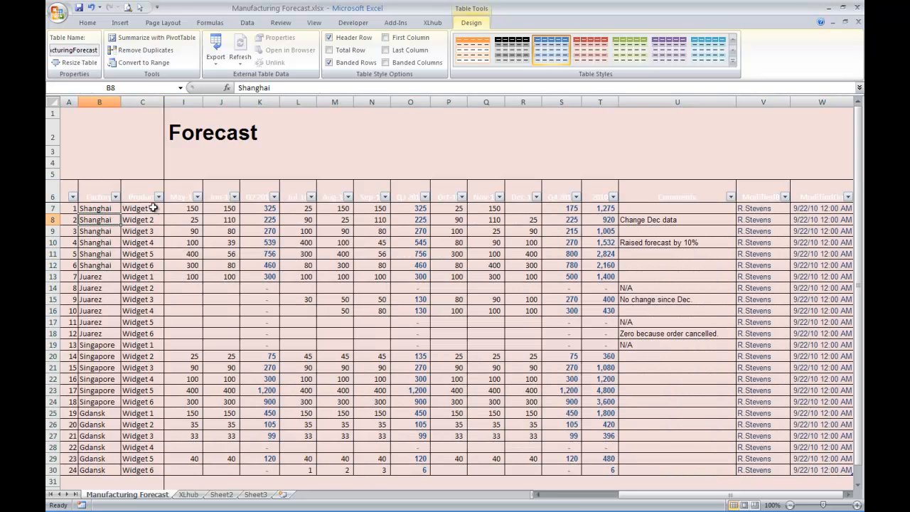
pyautogui.click(433, 25)
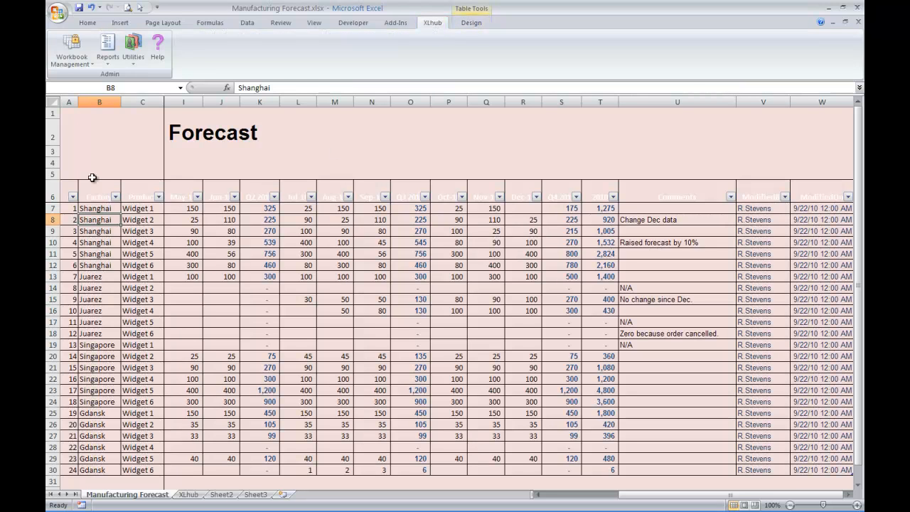
# Create a new hub named Manufacturing Forecast, entering an owner and a description starting 'This hub connects'
pyautogui.click(70, 68)
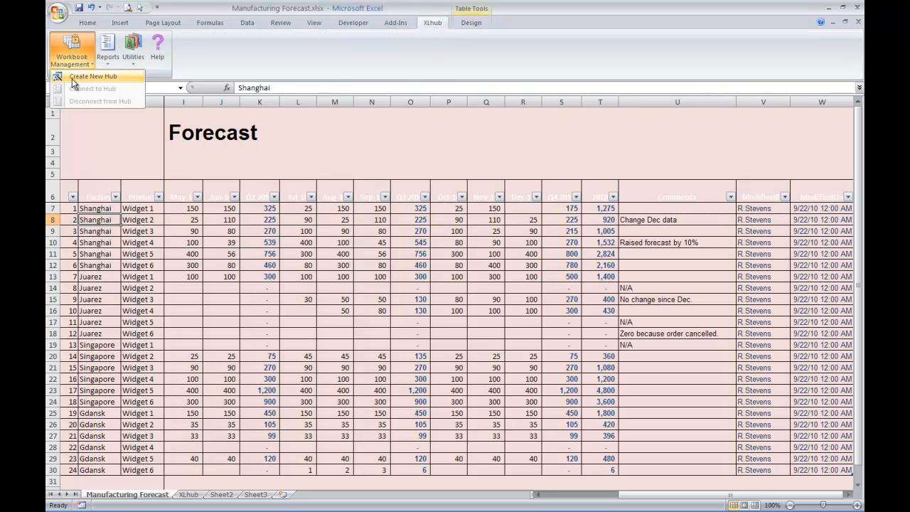
pyautogui.click(75, 77)
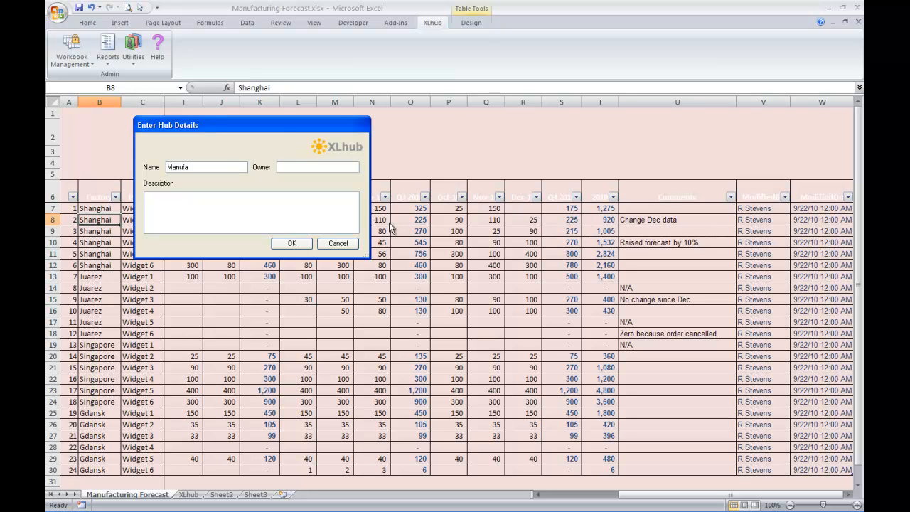
pyautogui.write('Foreca')
pyautogui.write('This hub co')
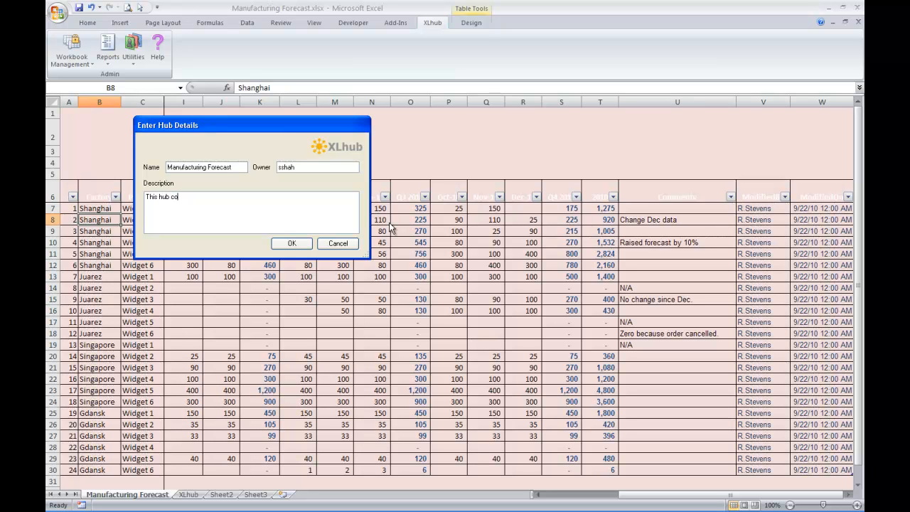
pyautogui.write('nnects the Manufacturing Forecast to')
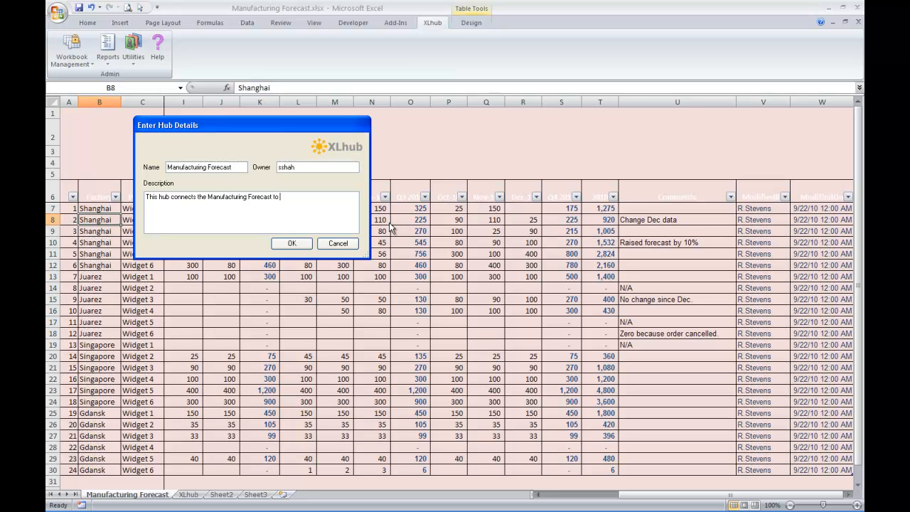
pyautogui.write('t')
# Replace Windows credentials with a SQL login, entering the username and password
pyautogui.click(303, 244)
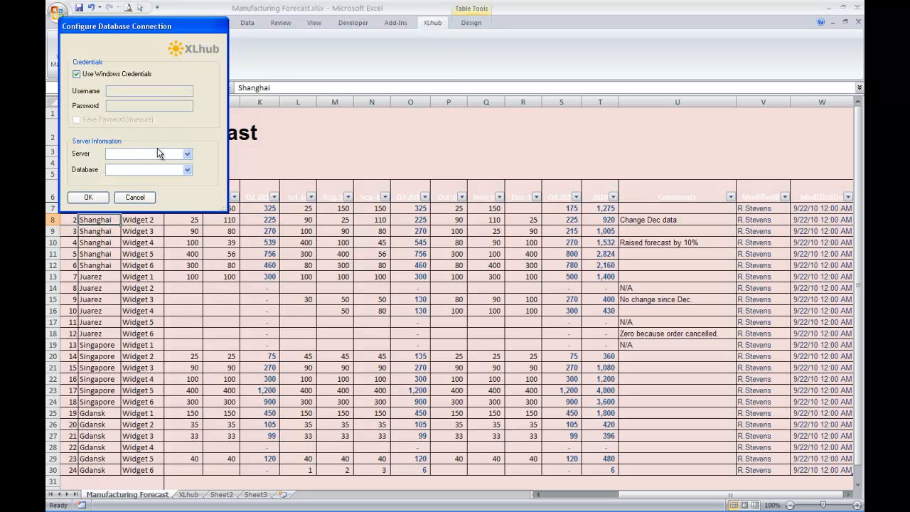
pyautogui.click(76, 74)
pyautogui.click(117, 89)
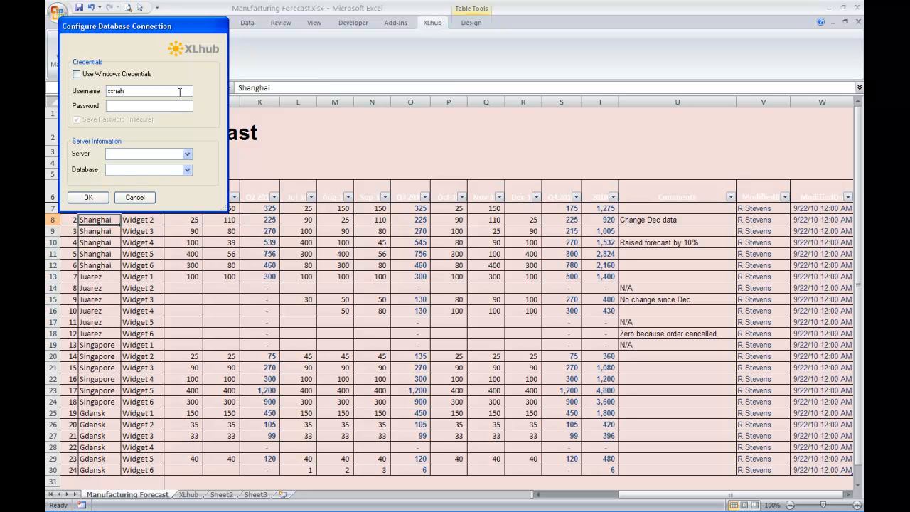
pyautogui.write('*****')
# Set server vpn.metricx.com and database XLhub01, then submit the connection settings
pyautogui.click(152, 155)
pyautogui.hotkey('ctrl', 'v')
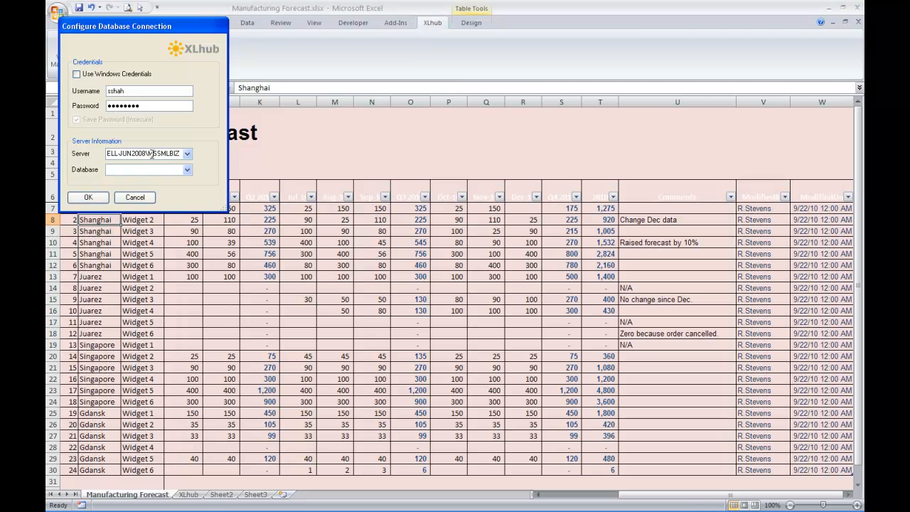
pyautogui.doubleClick(151, 155)
pyautogui.write('vpXLHub01')
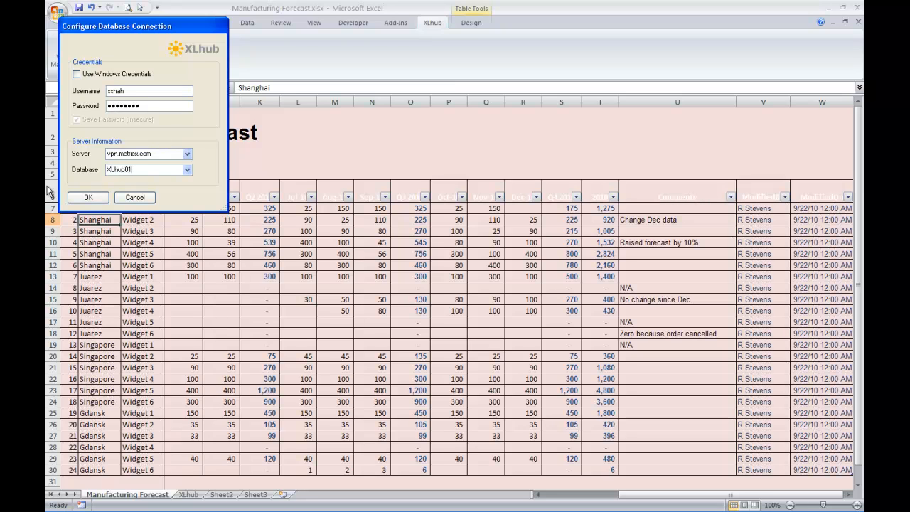
pyautogui.click(89, 197)
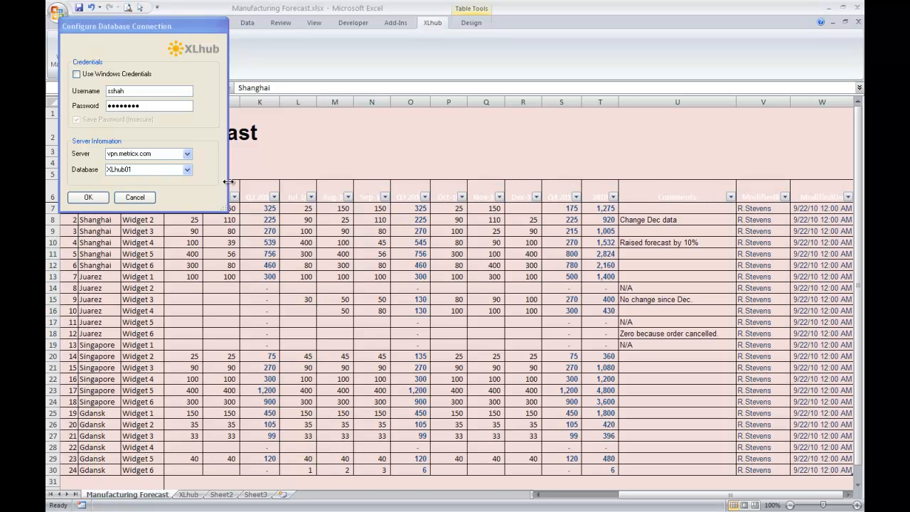
pyautogui.click(88, 198)
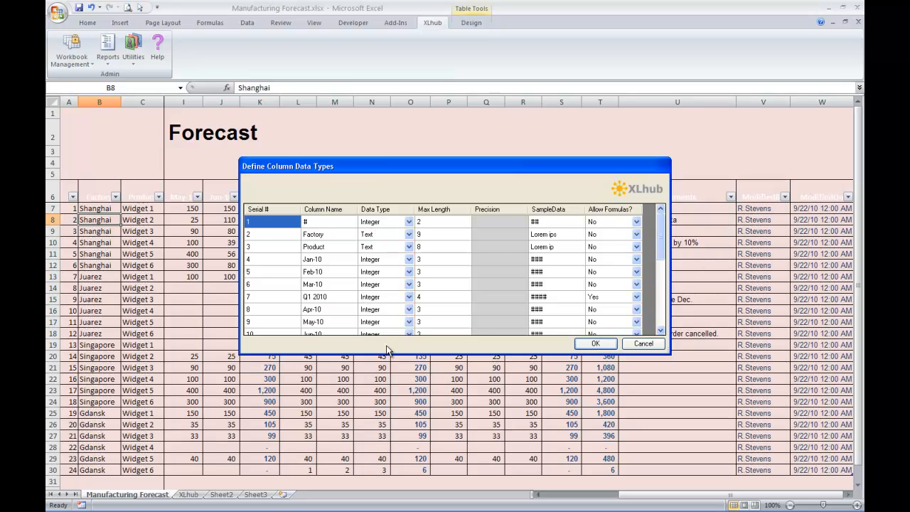
# Set max lengths: Factory 25, Product 25, Comments 50, ModifiedBy 25
pyautogui.click(429, 235)
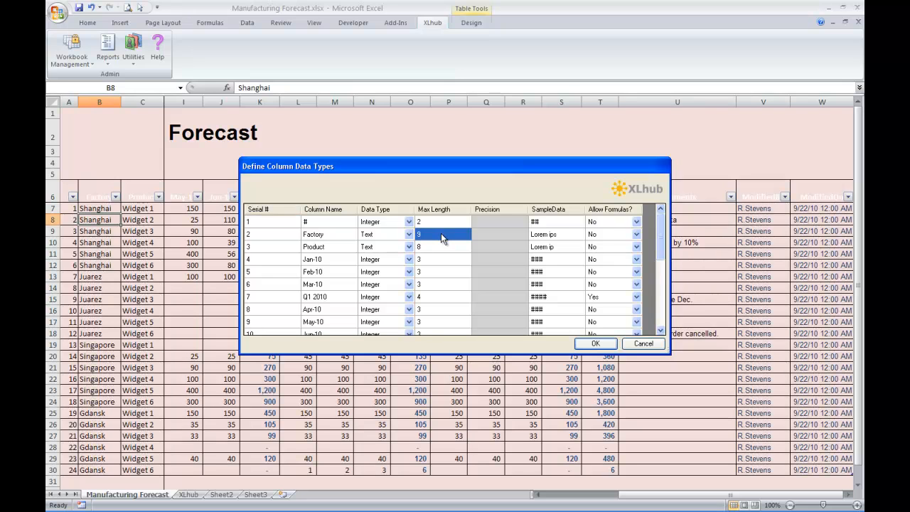
pyautogui.write('25')
pyautogui.press('Tab')
pyautogui.press('Tab')
pyautogui.press('Tab')
pyautogui.press('Tab')
pyautogui.press('Tab')
pyautogui.press('Tab')
pyautogui.press('Tab')
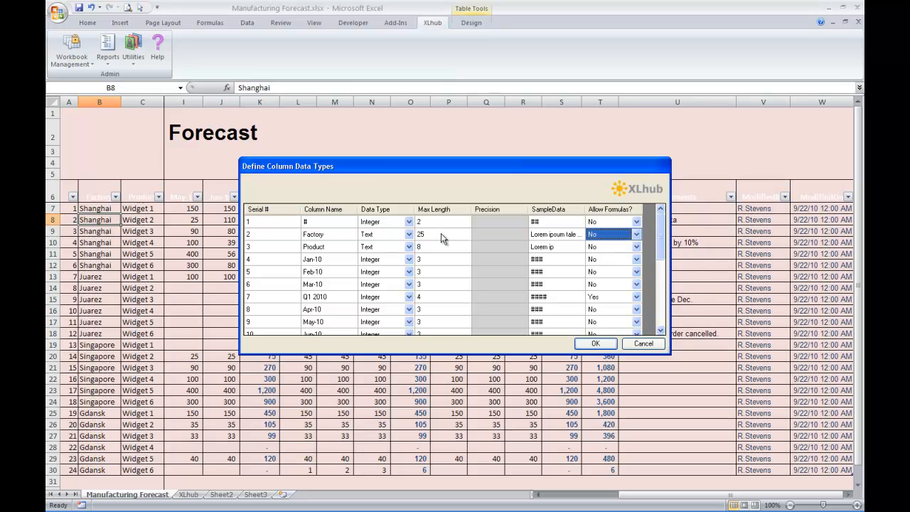
pyautogui.write('25')
pyautogui.press('Tab')
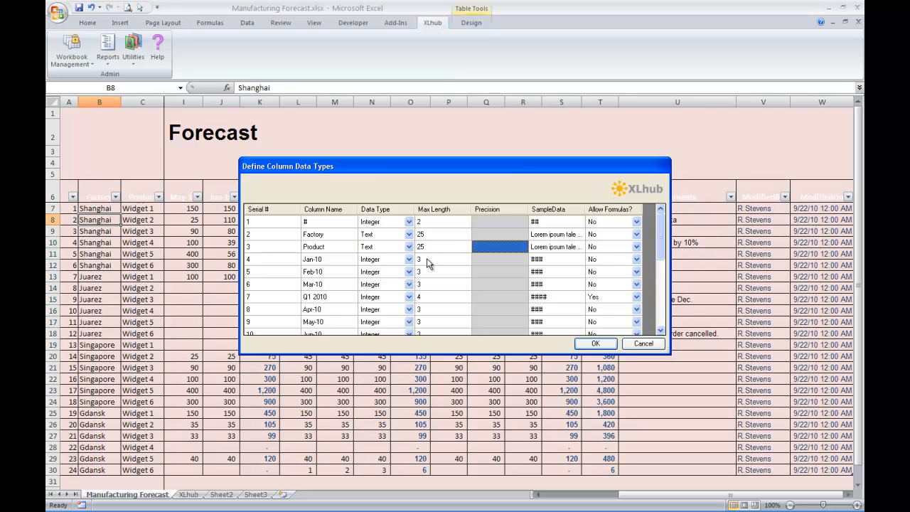
pyautogui.moveTo(660, 245); pyautogui.dragTo(664, 323)
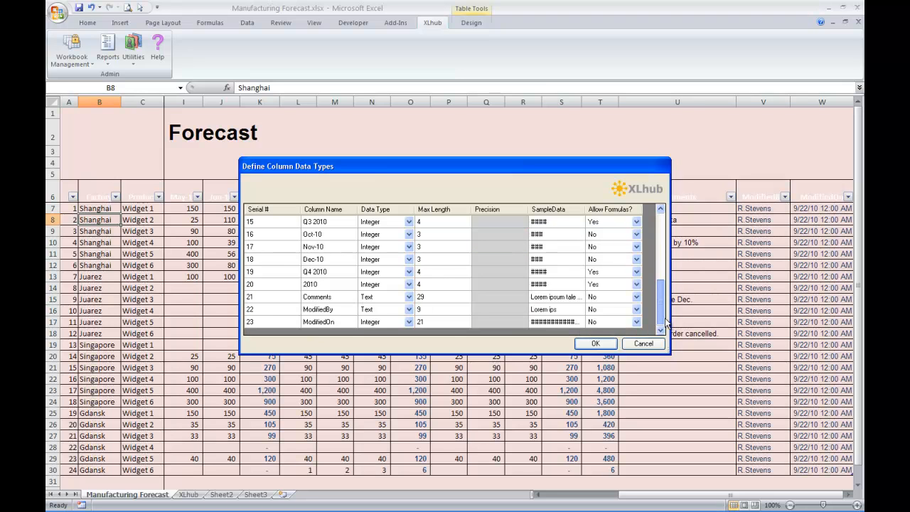
pyautogui.click(441, 297)
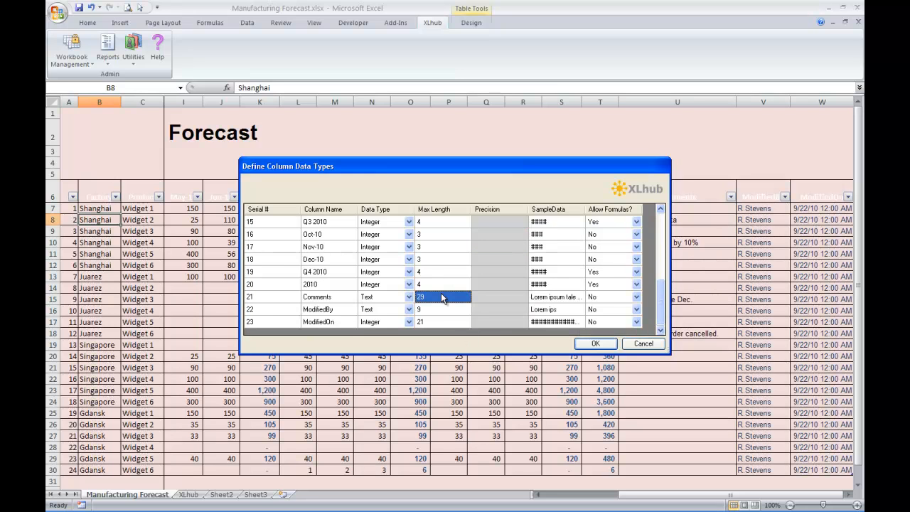
pyautogui.write('50')
pyautogui.press('Tab')
pyautogui.press('Tab')
pyautogui.press('Tab')
pyautogui.press('Tab')
pyautogui.press('Tab')
pyautogui.press('Tab')
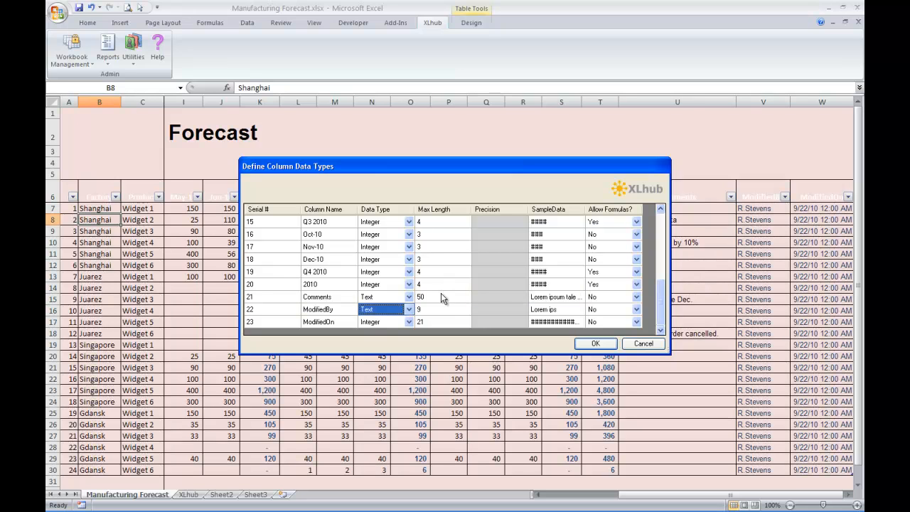
pyautogui.write('25')
pyautogui.press('Tab')
pyautogui.press('Tab')
pyautogui.press('Tab')
pyautogui.press('Tab')
pyautogui.press('Tab')
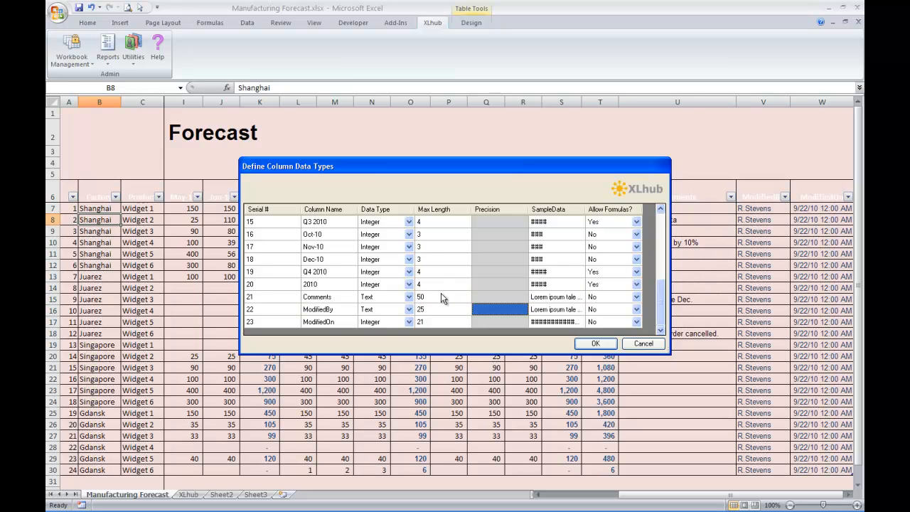
pyautogui.press('Tab')
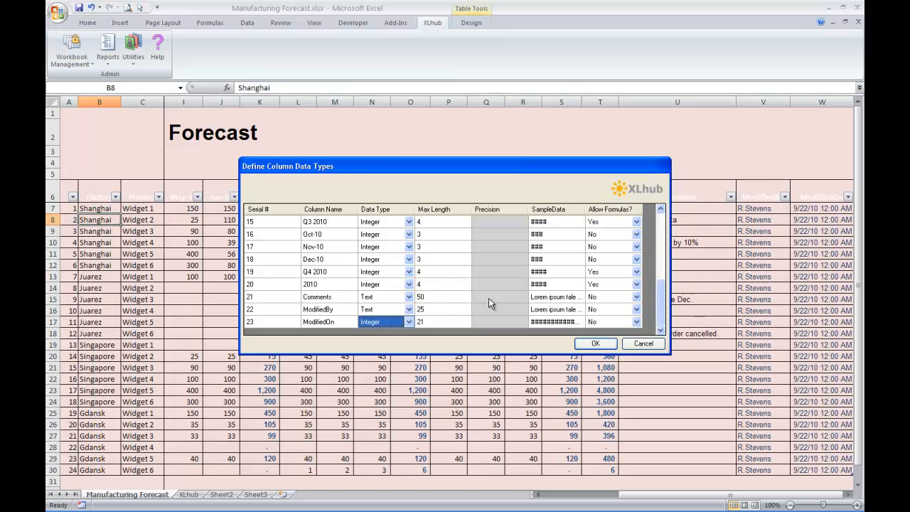
# Make ModifiedOn a Date and Time column and confirm the column definitions
pyautogui.click(408, 322)
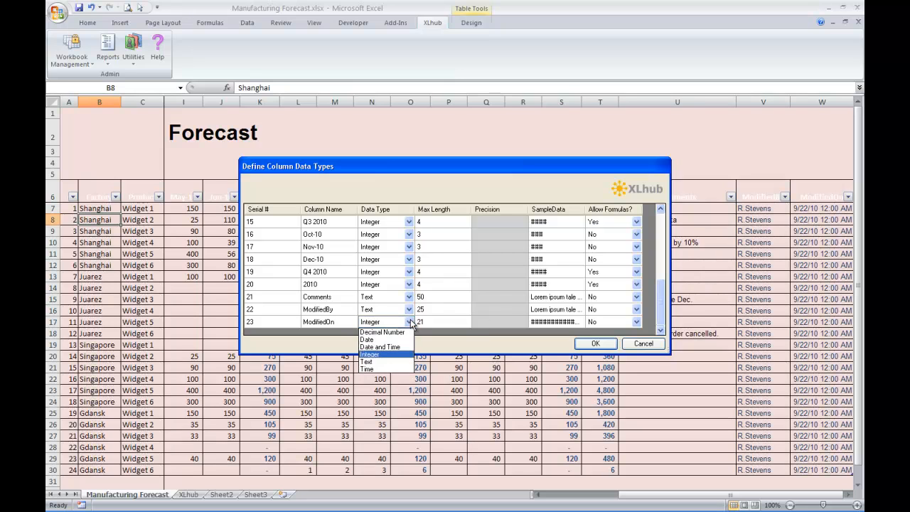
pyautogui.click(396, 347)
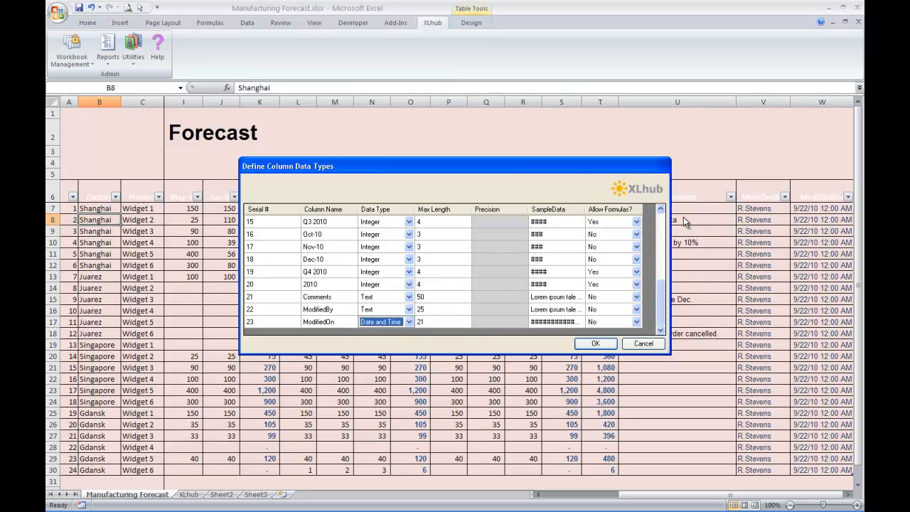
pyautogui.click(596, 344)
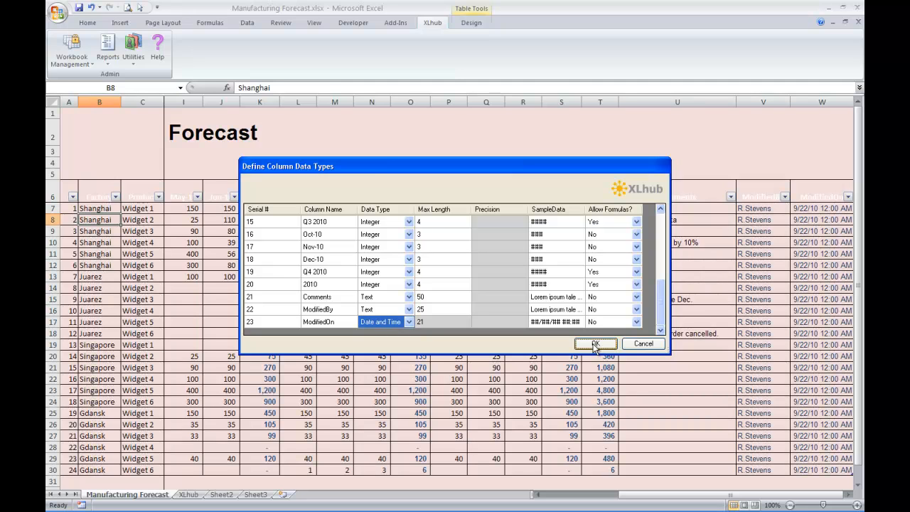
pyautogui.click(607, 347)
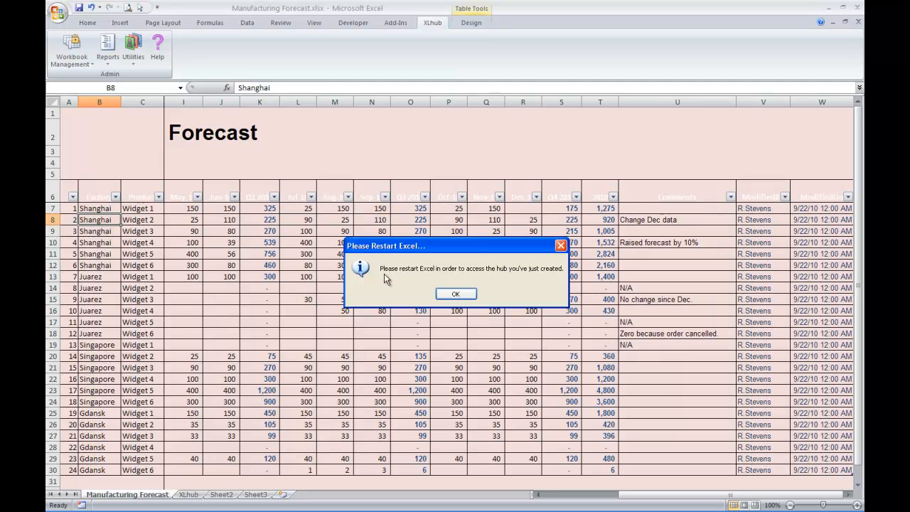
# Acknowledge the restart notice and close the workbook, saving changes
pyautogui.click(455, 294)
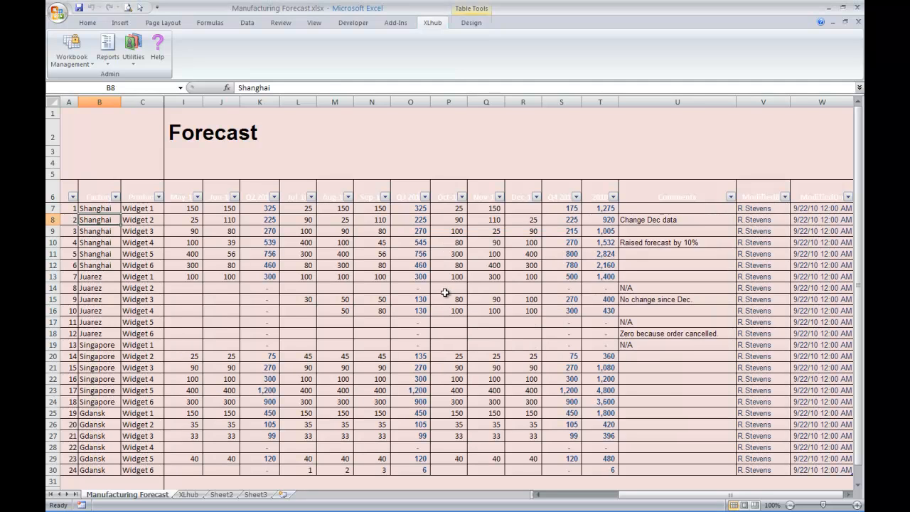
pyautogui.click(442, 292)
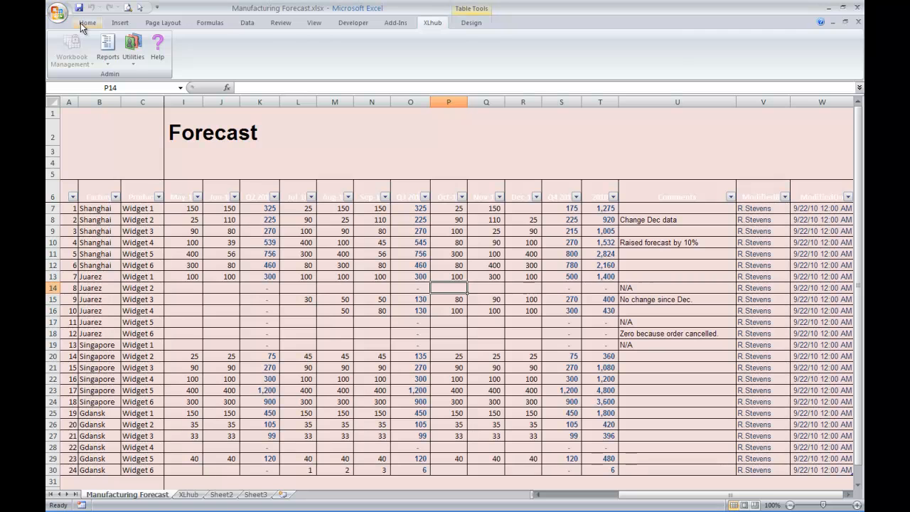
pyautogui.click(81, 24)
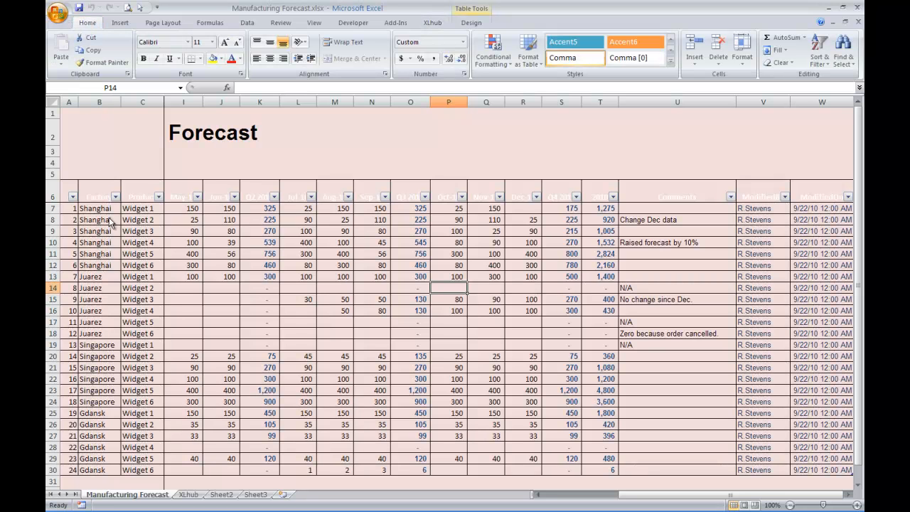
pyautogui.click(92, 260)
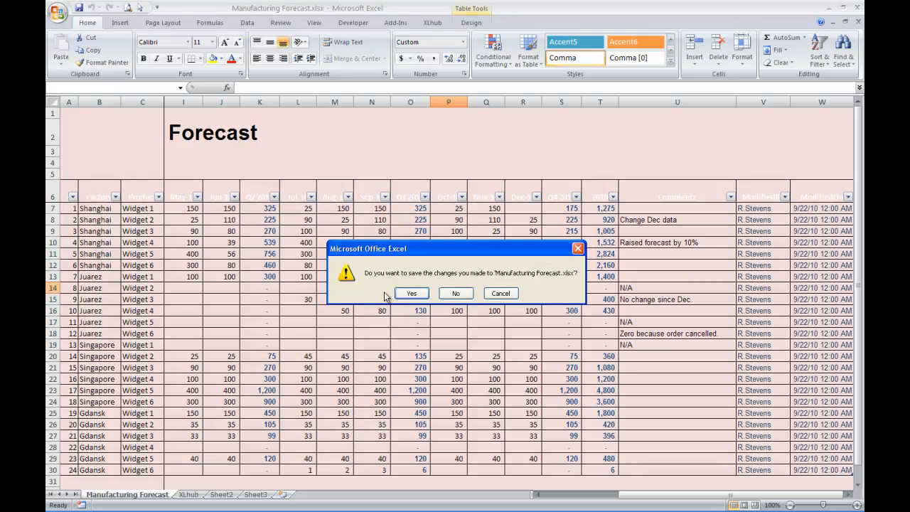
pyautogui.click(416, 295)
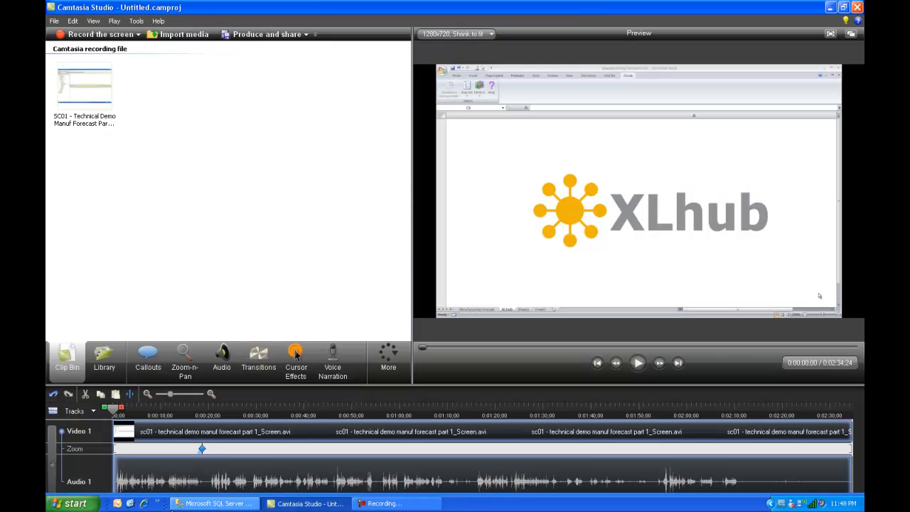
# Close Excel and bring SQL Server Management Studio to the front
pyautogui.click(199, 505)
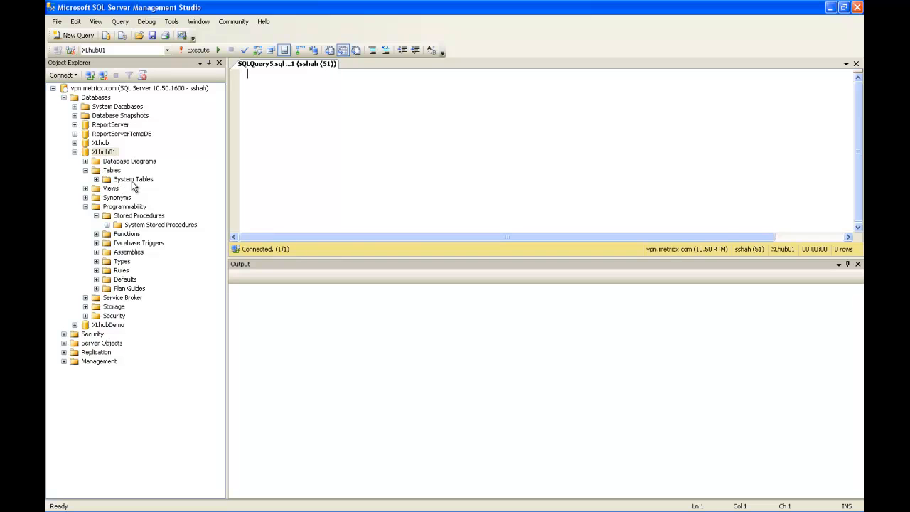
# Refresh XLhub01 and expand its Tables folder to reveal the new forecast tables
pyautogui.rightClick(99, 153)
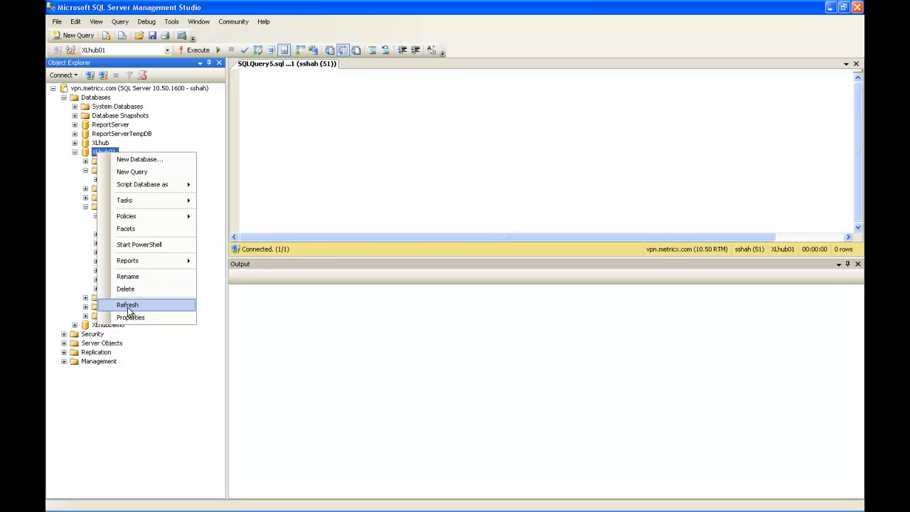
pyautogui.click(128, 306)
pyautogui.click(85, 170)
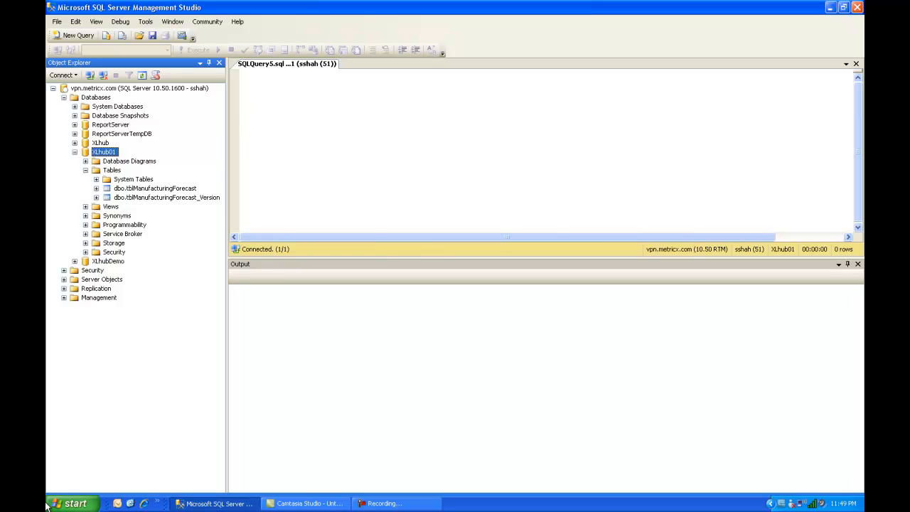
# Relaunch Excel 2007, show the XLhub tab, then return to SQL Server Management Studio
pyautogui.click(71, 502)
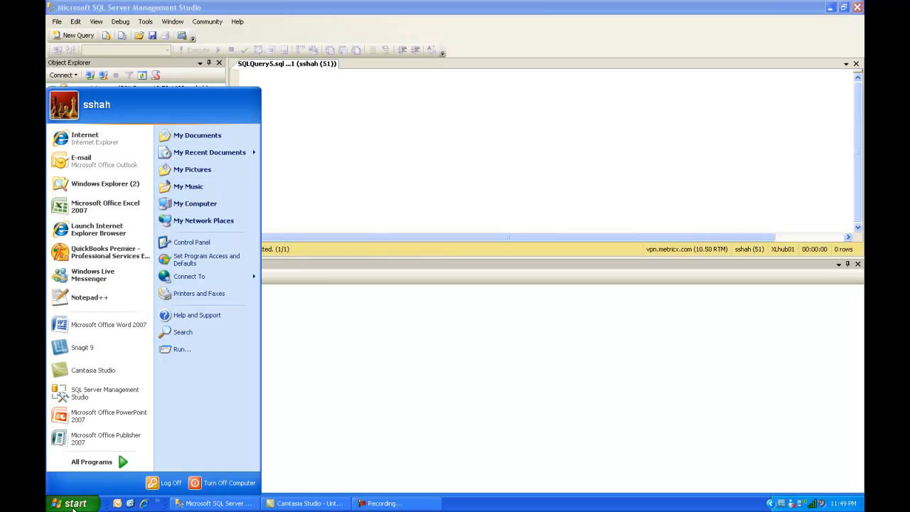
pyautogui.click(83, 208)
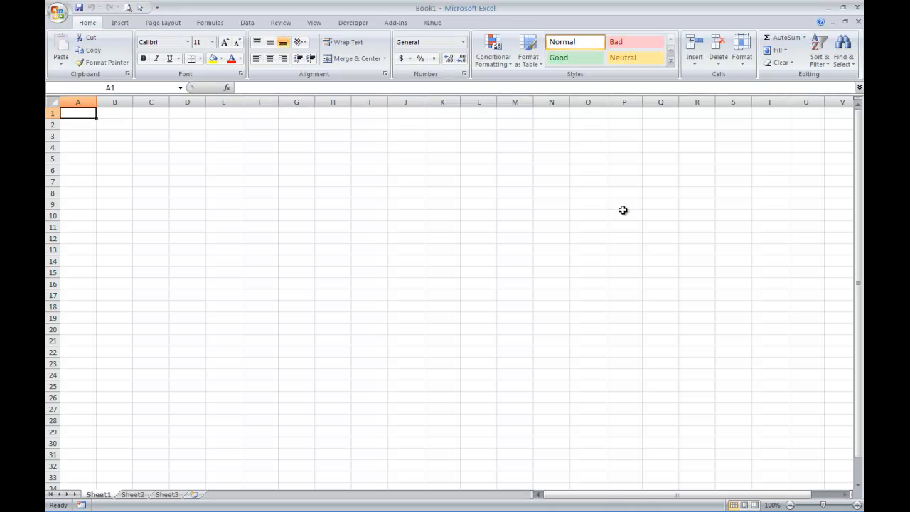
pyautogui.click(433, 22)
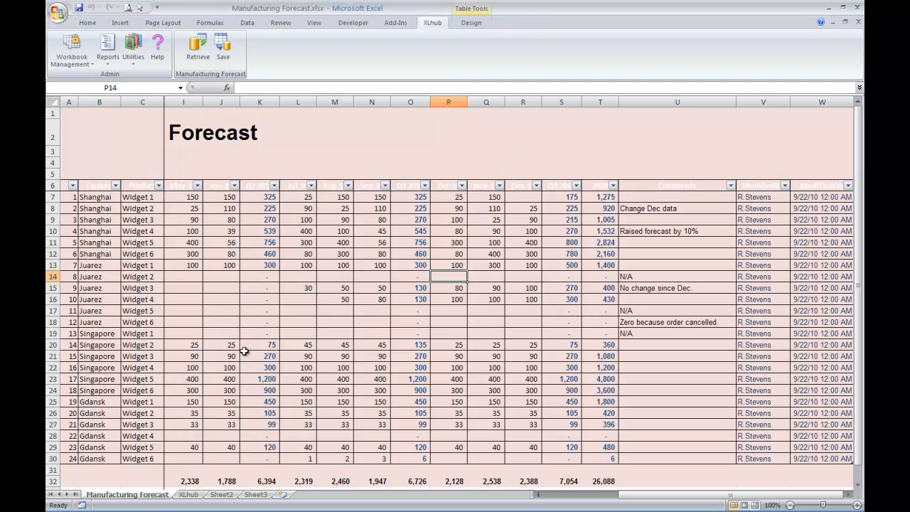
pyautogui.click(244, 509)
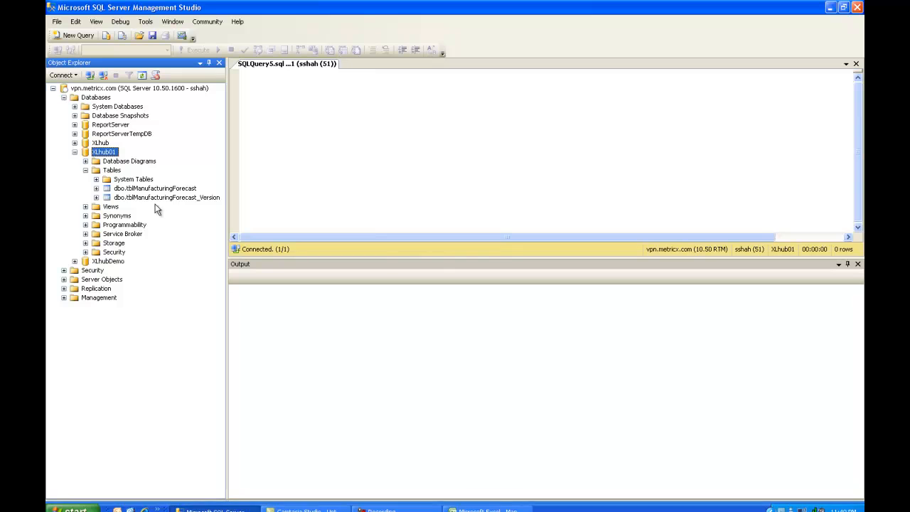
# Expand dbo.tblManufacturingForecast's Columns folder, listing Id through ModifiedOn (datetime) and versionId
pyautogui.click(96, 188)
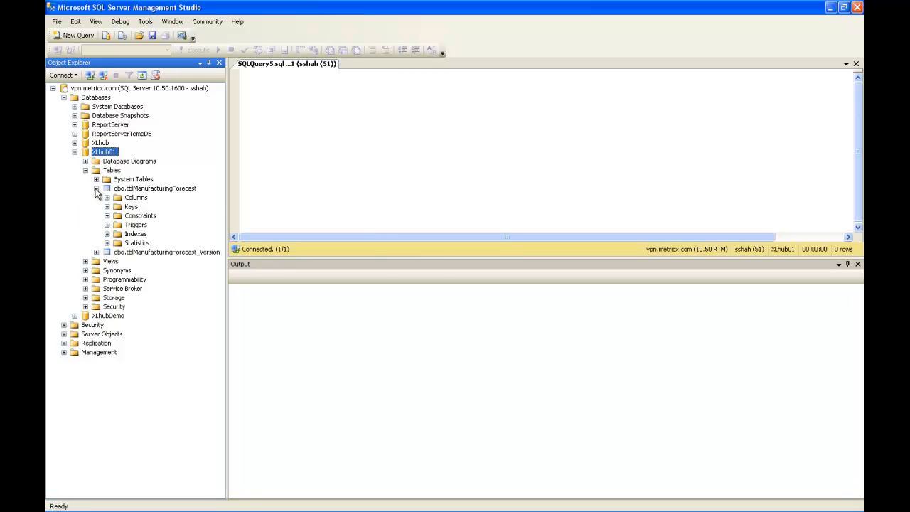
pyautogui.click(106, 197)
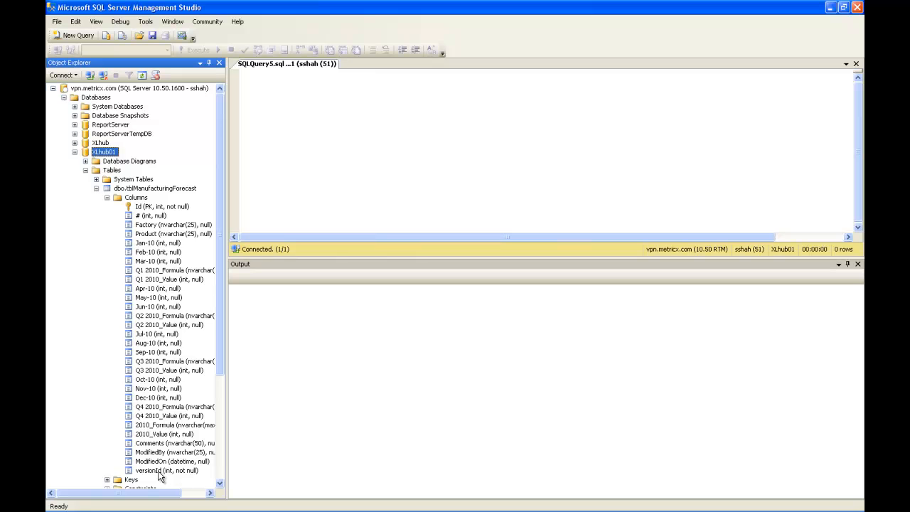
# Save a hub version described 'The first version, saved after creating the Manufacturing Forecast hub.'
pyautogui.moveTo(199, 509)
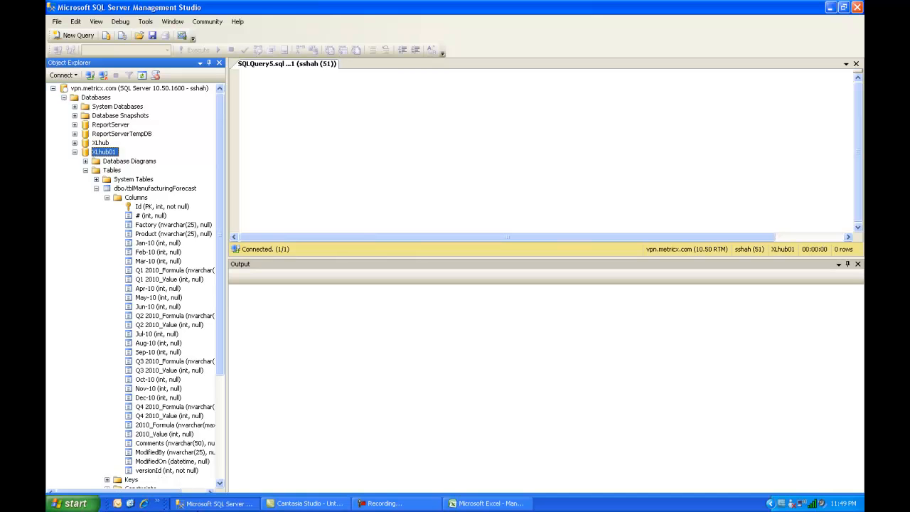
pyautogui.click(486, 503)
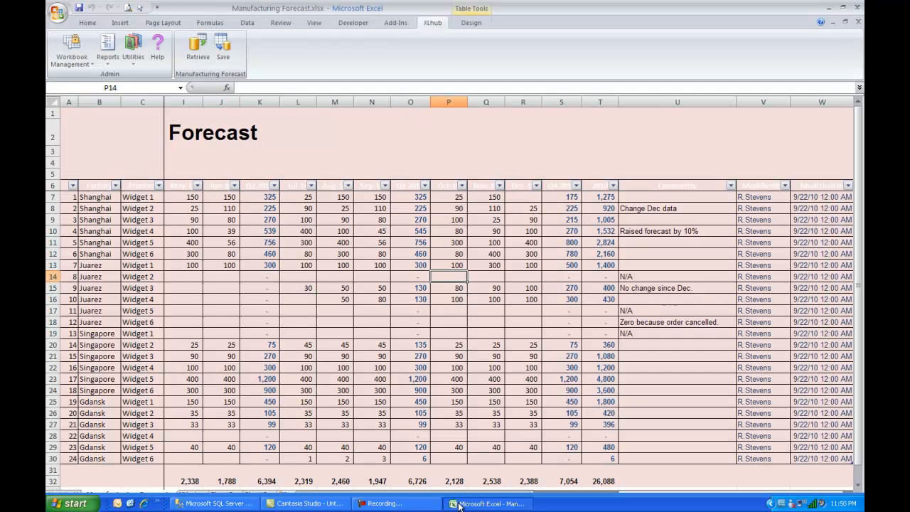
pyautogui.click(283, 231)
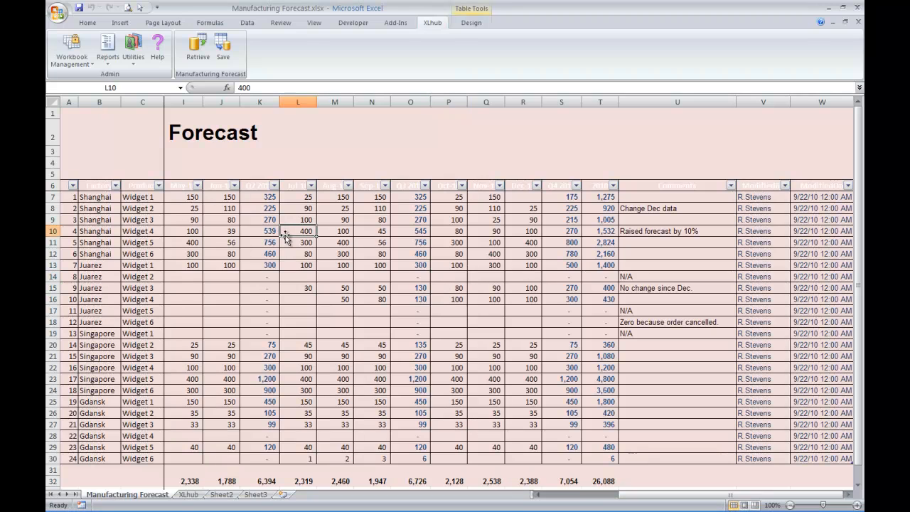
pyautogui.click(191, 253)
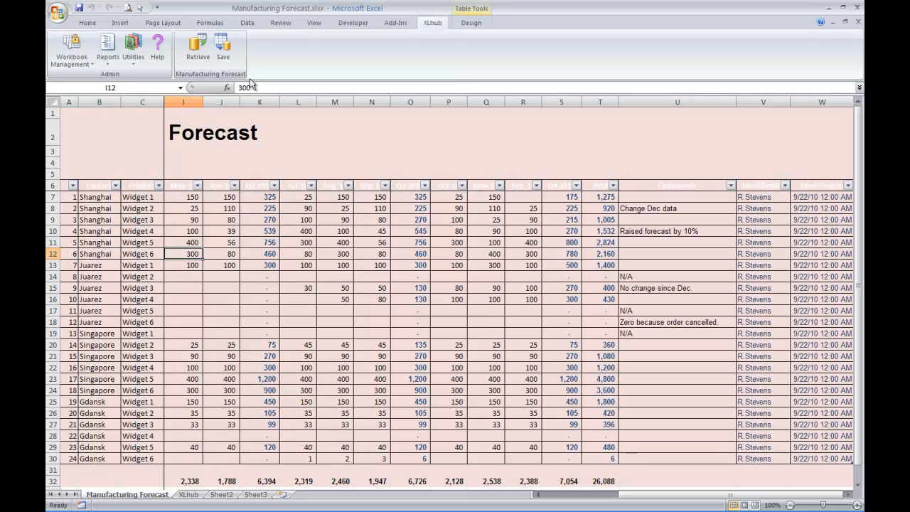
pyautogui.click(222, 47)
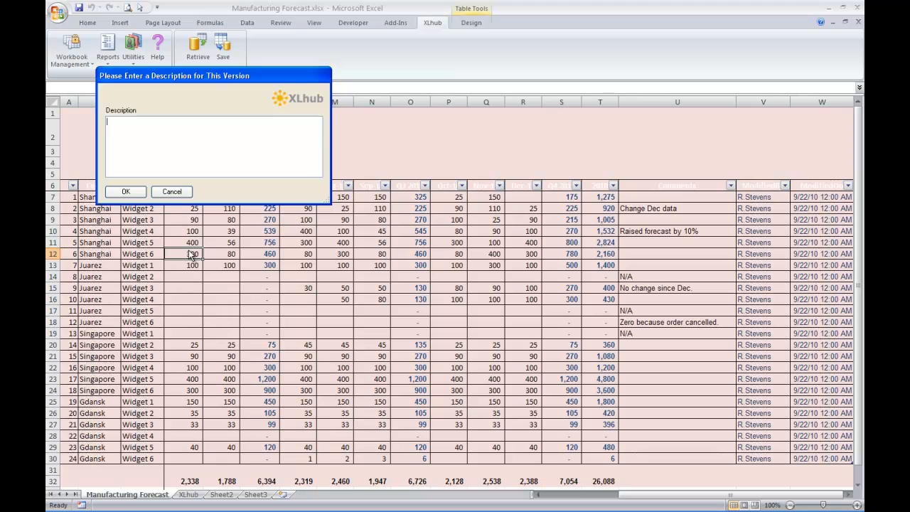
pyautogui.write('he first version, saved after creating ')
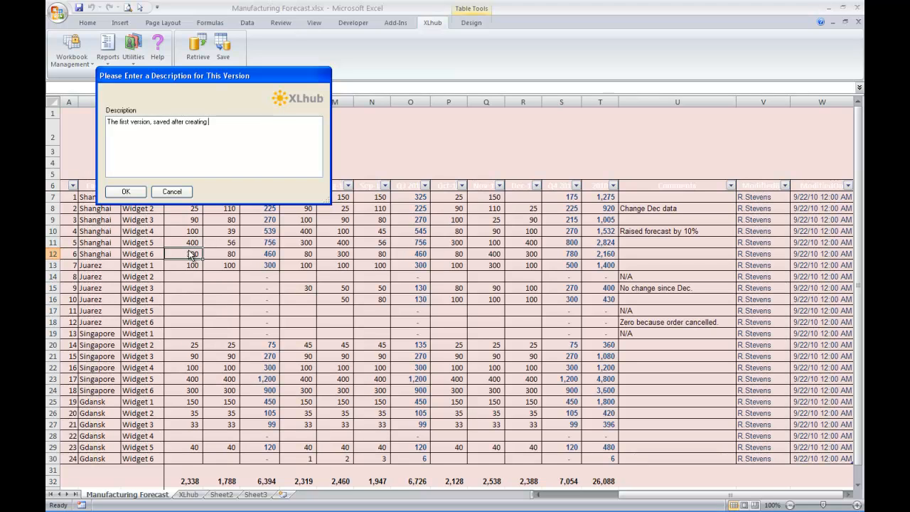
pyautogui.write('the Manufacturing')
pyautogui.click(123, 193)
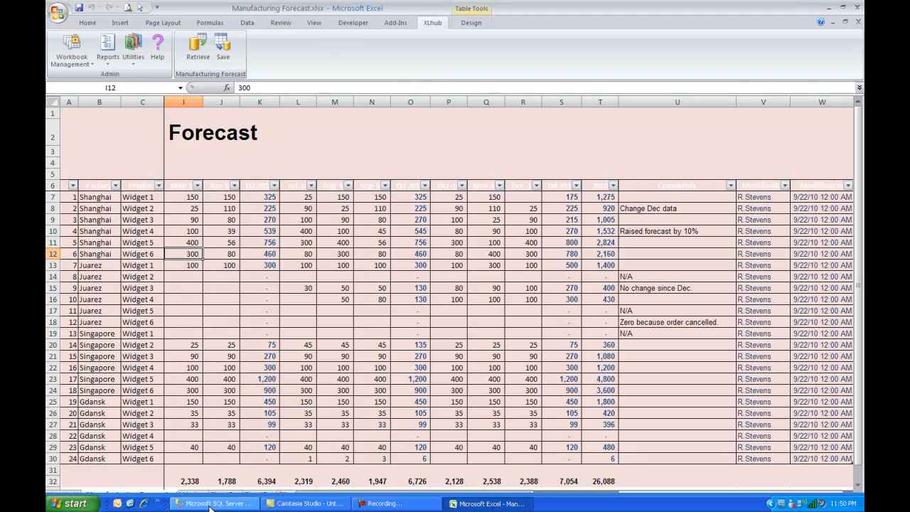
# Run 'select * from dbo.tblManufacturingForecast' and enlarge the Results pane to view all 24 rows
pyautogui.click(213, 503)
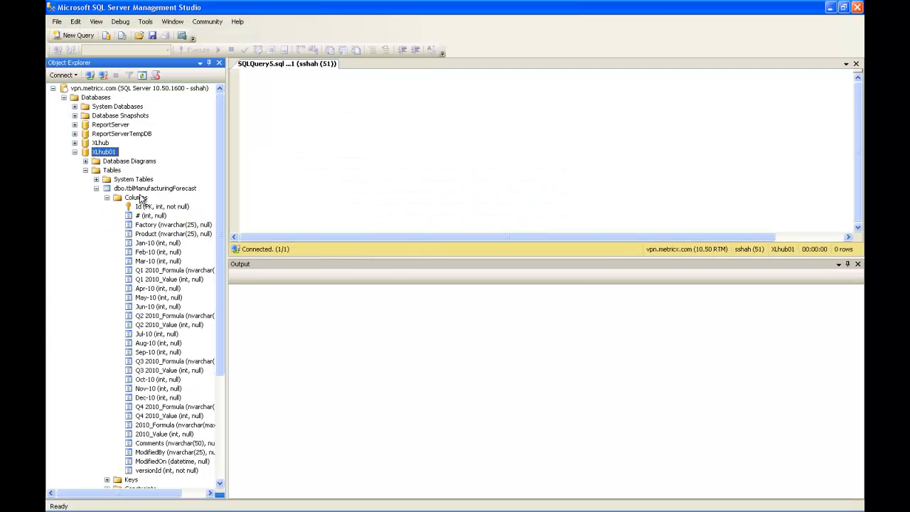
pyautogui.moveTo(145, 191); pyautogui.dragTo(377, 134)
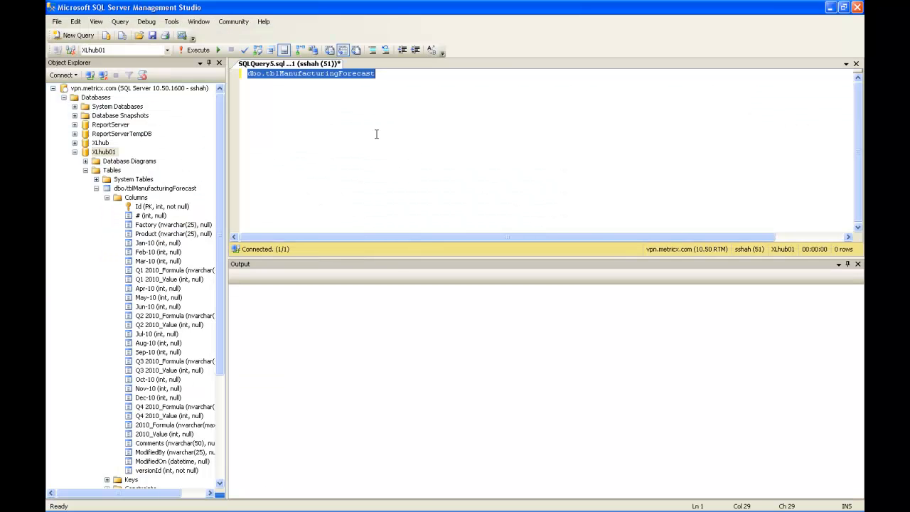
pyautogui.press('Home')
pyautogui.write('select * f')
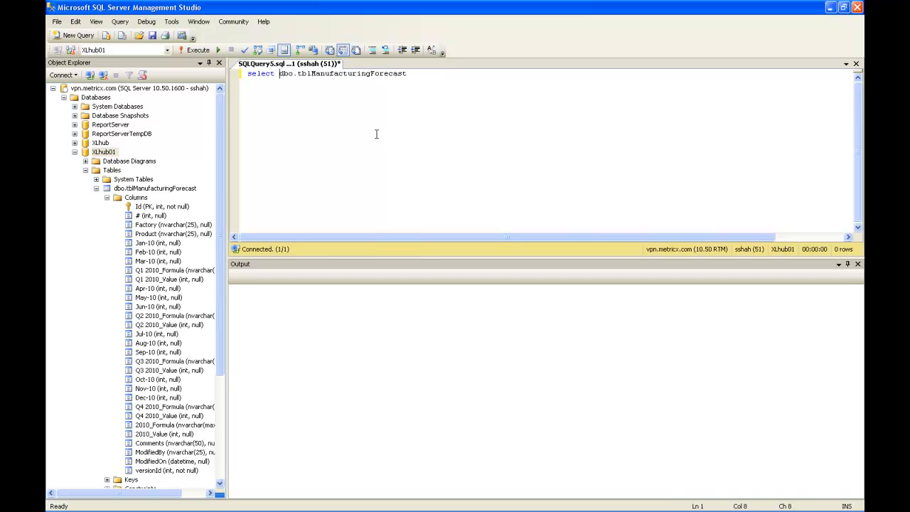
pyautogui.write('rom')
pyautogui.press('F5')
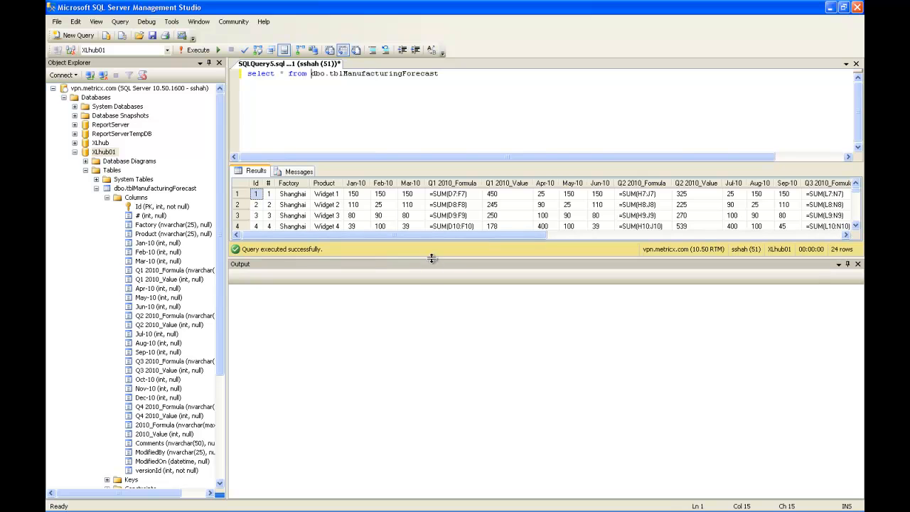
pyautogui.moveTo(433, 258); pyautogui.dragTo(448, 411)
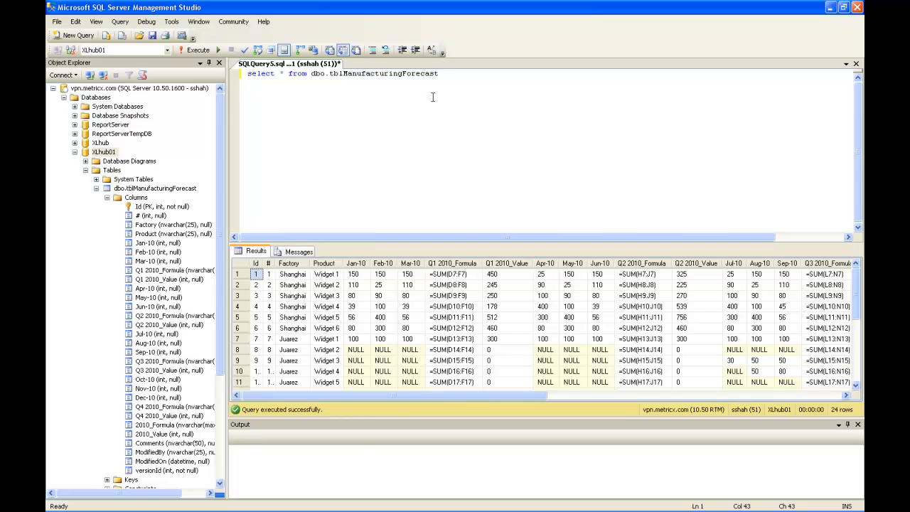
# Back in the Manufacturing Forecast workbook, enter 150 in cells I9 and J9
pyautogui.moveTo(312, 508)
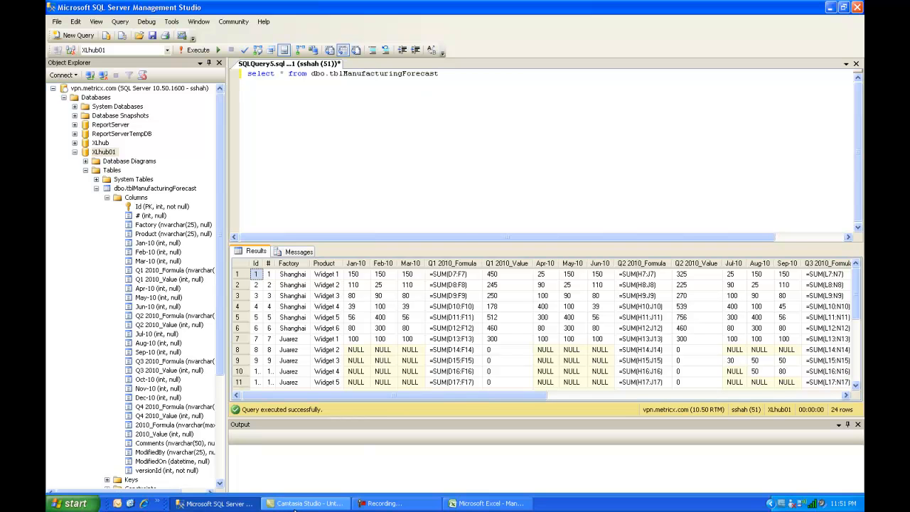
pyautogui.click(464, 505)
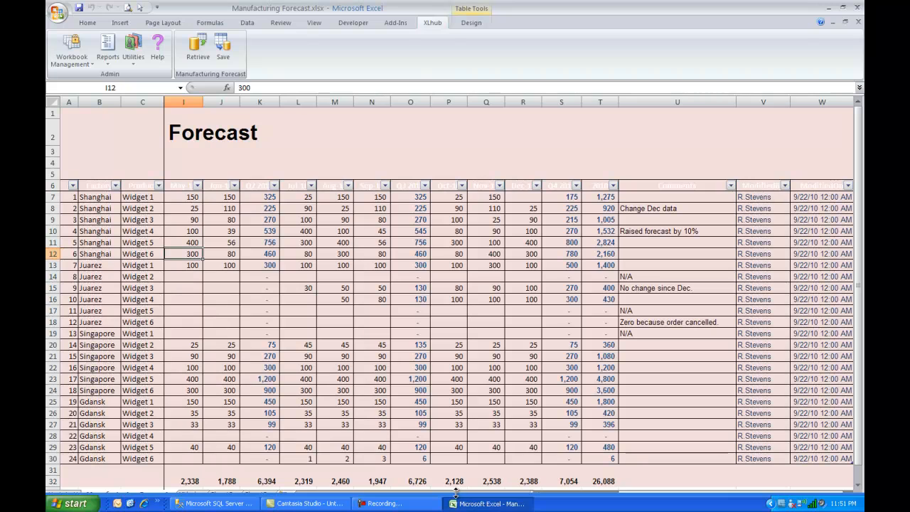
pyautogui.click(194, 242)
pyautogui.click(194, 215)
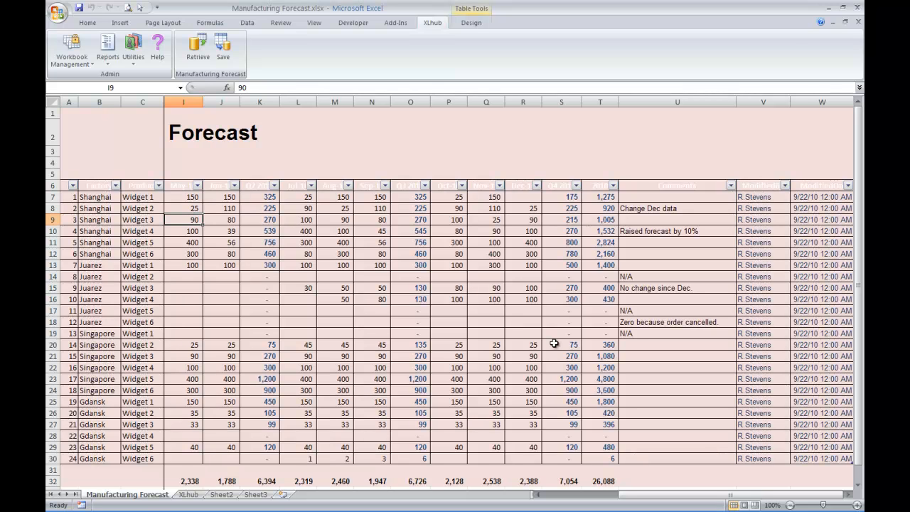
pyautogui.write('150')
pyautogui.press('Tab')
pyautogui.write('150')
pyautogui.press('Return')
# Enter 150 in cell H7
pyautogui.press('Up')
pyautogui.press('Up')
pyautogui.press('Up')
pyautogui.hotkey('shift', 'Right')
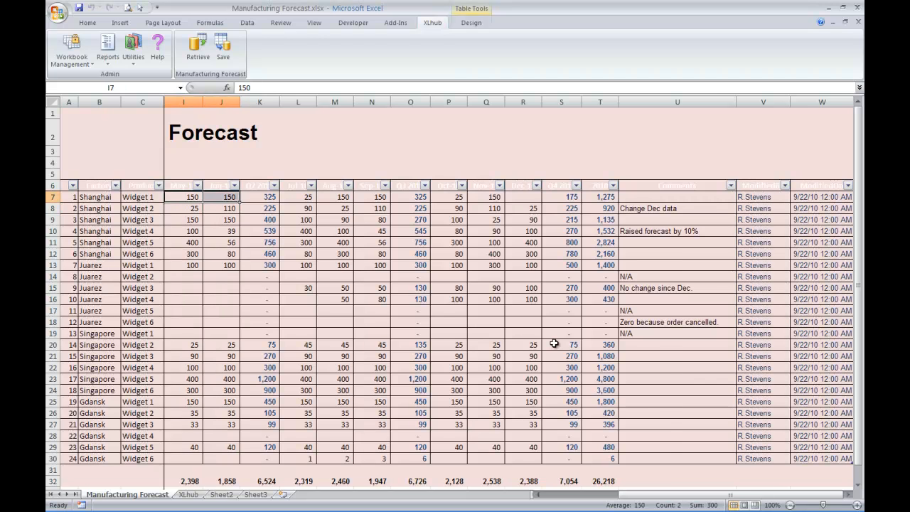
pyautogui.press('Left')
pyautogui.press('Left')
pyautogui.press('Right')
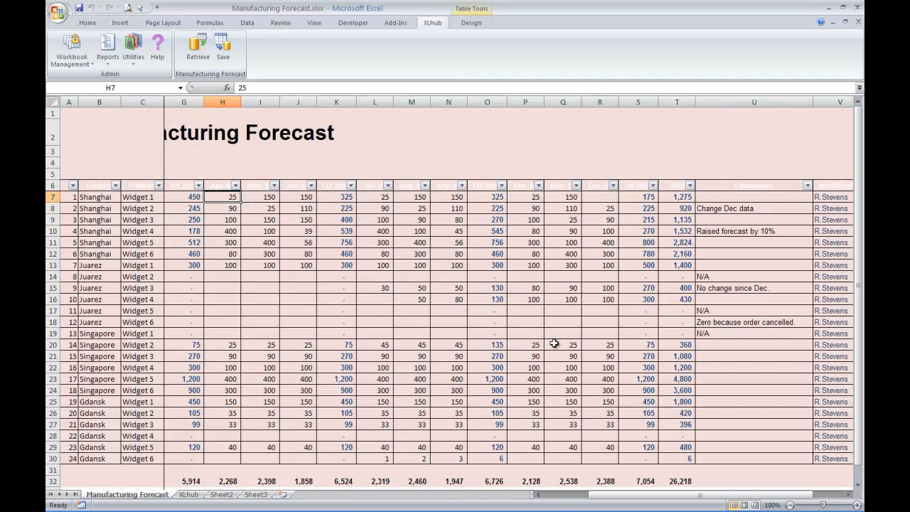
pyautogui.write('150')
pyautogui.press('Return')
# Copy the row 7 values of 150 down so all of H7:J9 holds 150
pyautogui.press('Up')
pyautogui.hotkey('shift', 'Down')
pyautogui.hotkey('shift', 'Right')
pyautogui.hotkey('shift', 'Right')
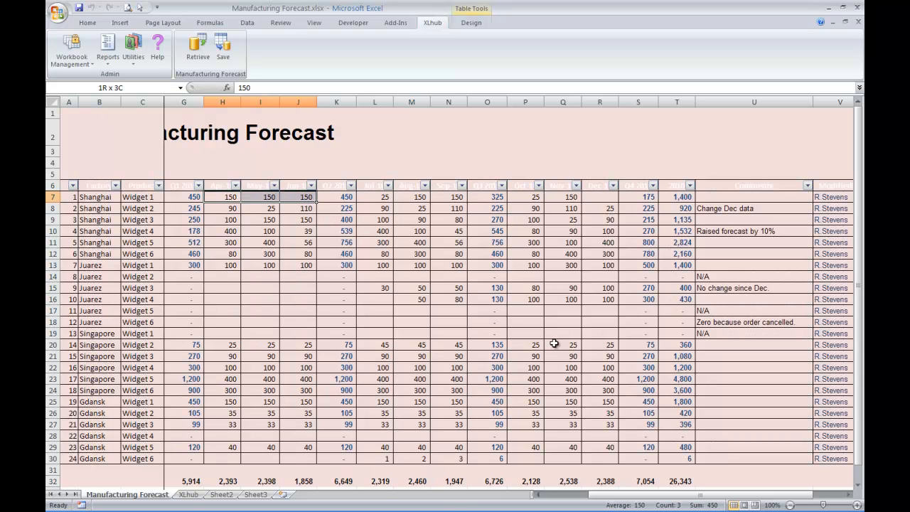
pyautogui.hotkey('ctrl', 'c')
pyautogui.hotkey('shift', 'Down')
pyautogui.hotkey('ctrl', 'v')
pyautogui.press('Escape')
pyautogui.press('Down')
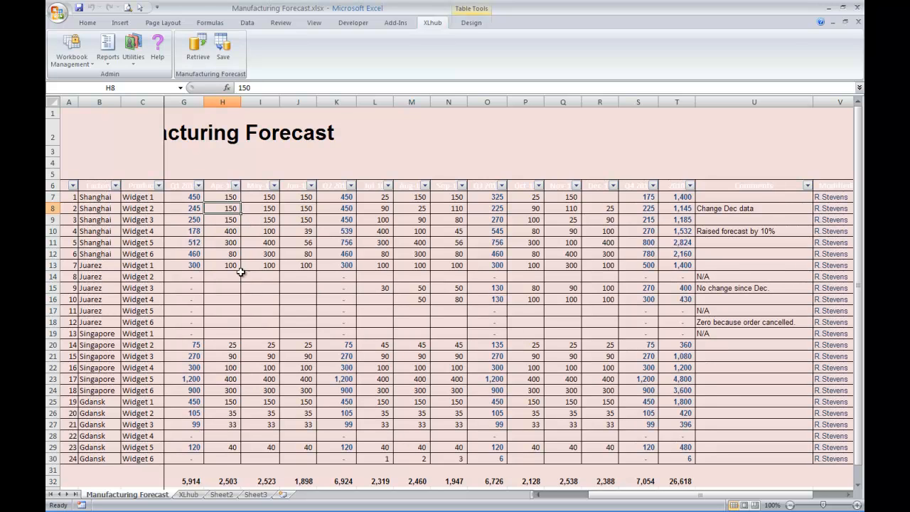
# Save a new XLhub version described 'Raised forecast for Q2 for Shanghai factory'
pyautogui.click(229, 46)
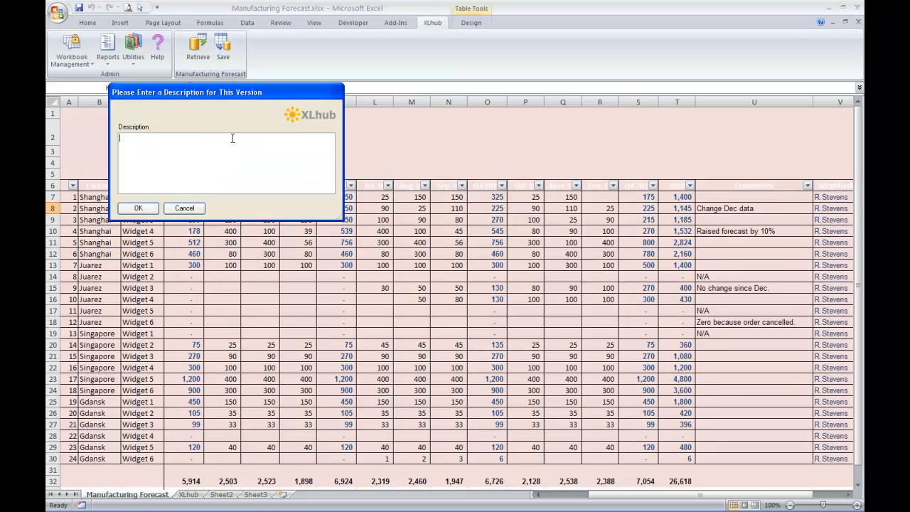
pyautogui.write('Raised forecast for Q2 for Shanghai factory.')
pyautogui.click(137, 208)
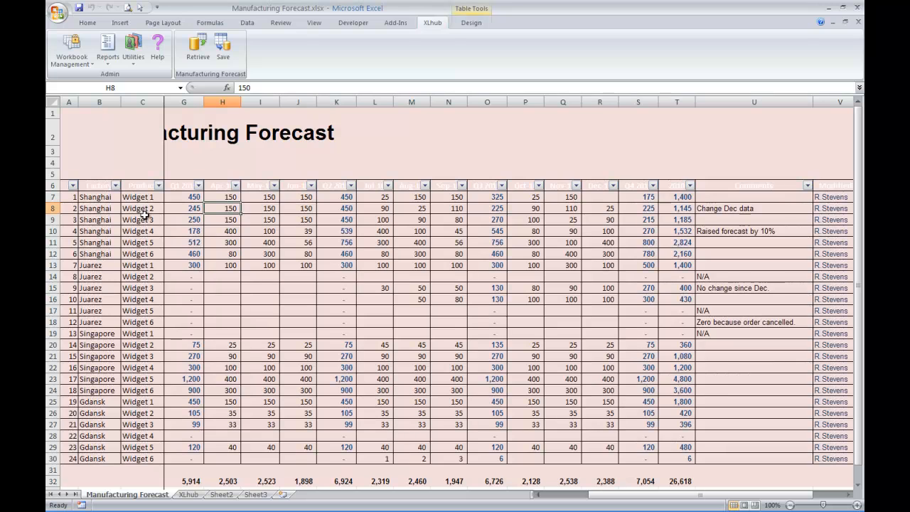
# Retrieve the first hub version, the one saved after creating the hub, into the table
pyautogui.click(291, 296)
pyautogui.click(266, 366)
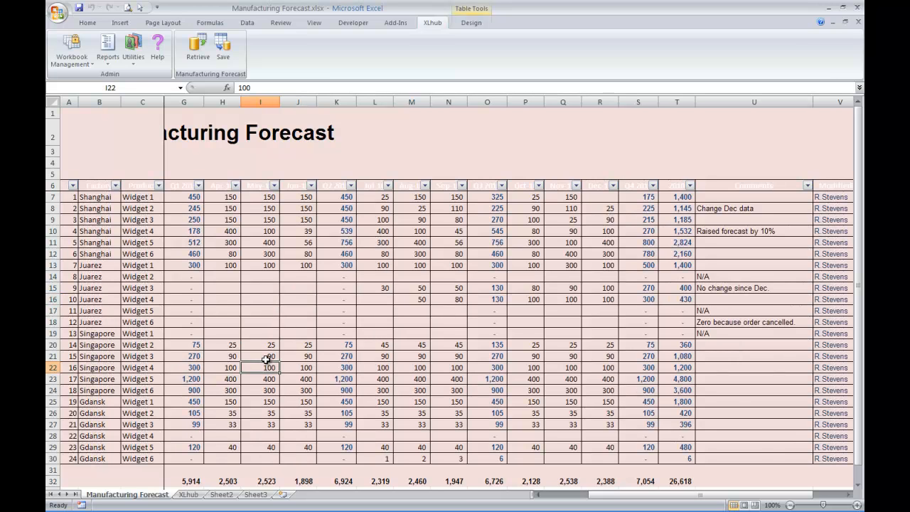
pyautogui.click(195, 56)
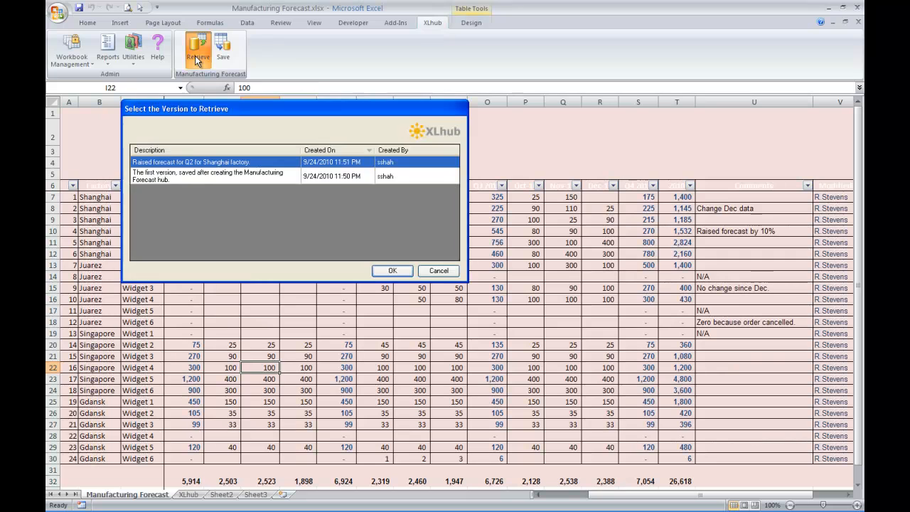
pyautogui.click(228, 175)
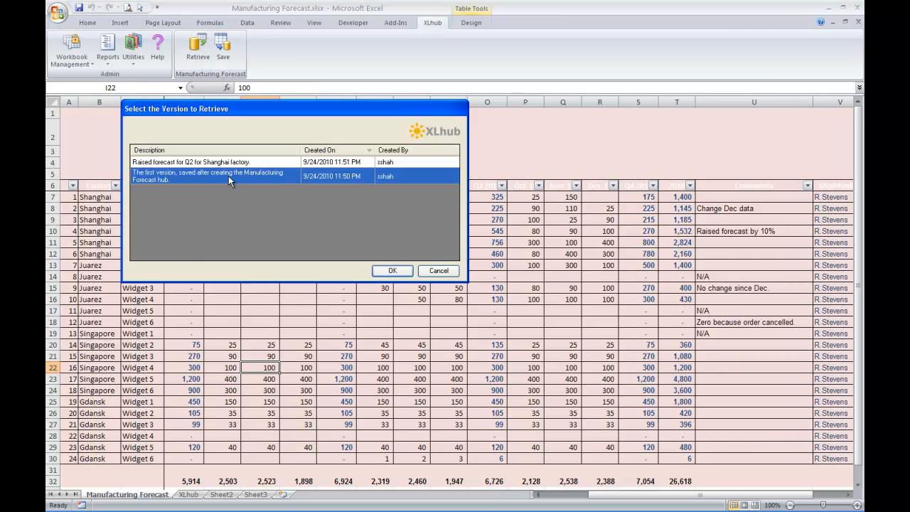
pyautogui.click(229, 162)
pyautogui.click(228, 176)
pyautogui.click(387, 271)
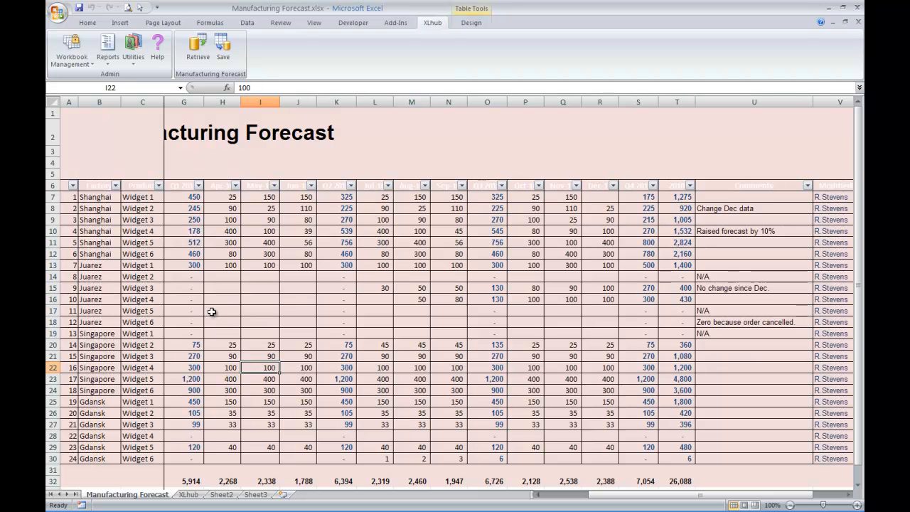
# Check the restored H7:J9 values, retrieve the first version again, and advance to the closing slide
pyautogui.moveTo(215, 202); pyautogui.dragTo(295, 218)
pyautogui.click(285, 255)
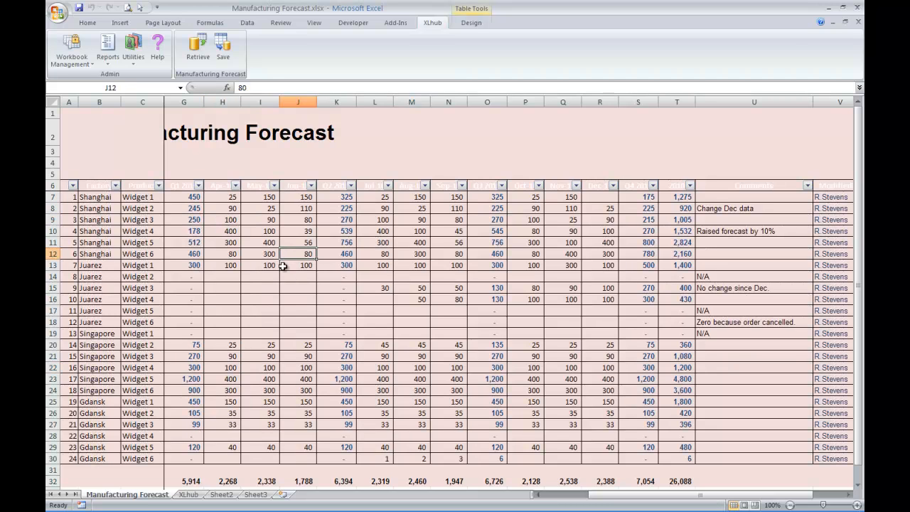
pyautogui.click(254, 240)
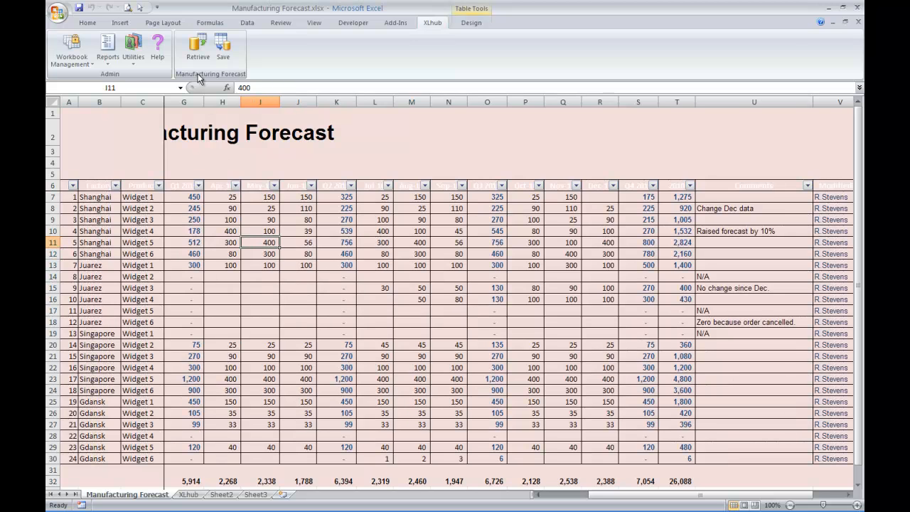
pyautogui.click(198, 54)
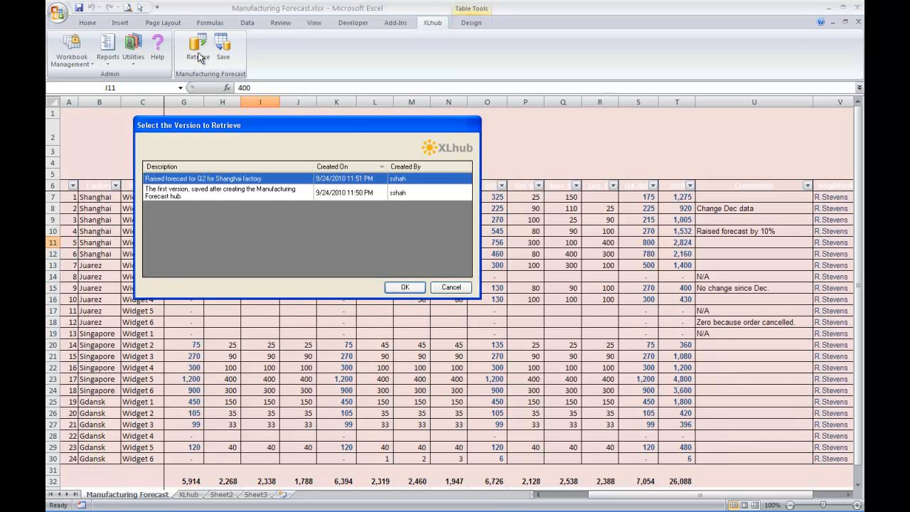
pyautogui.click(221, 192)
pyautogui.click(405, 287)
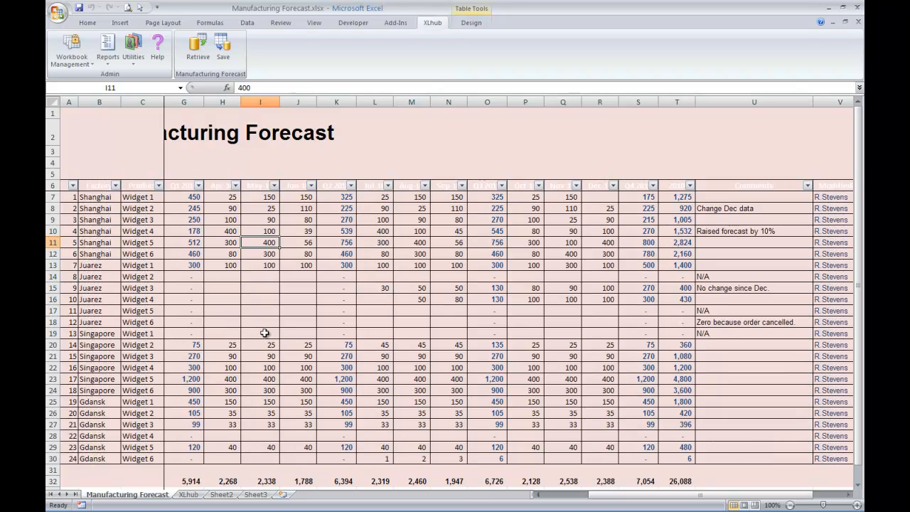
pyautogui.click(300, 220)
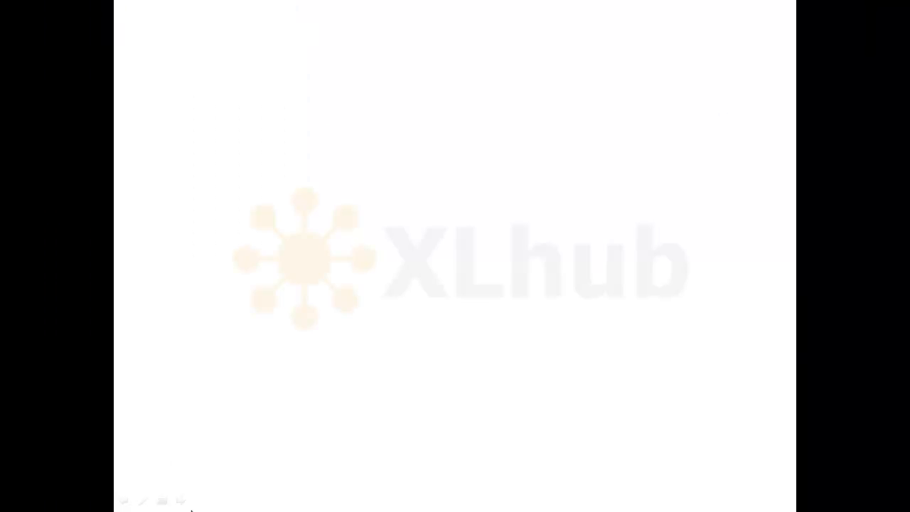
pyautogui.click(206, 429)
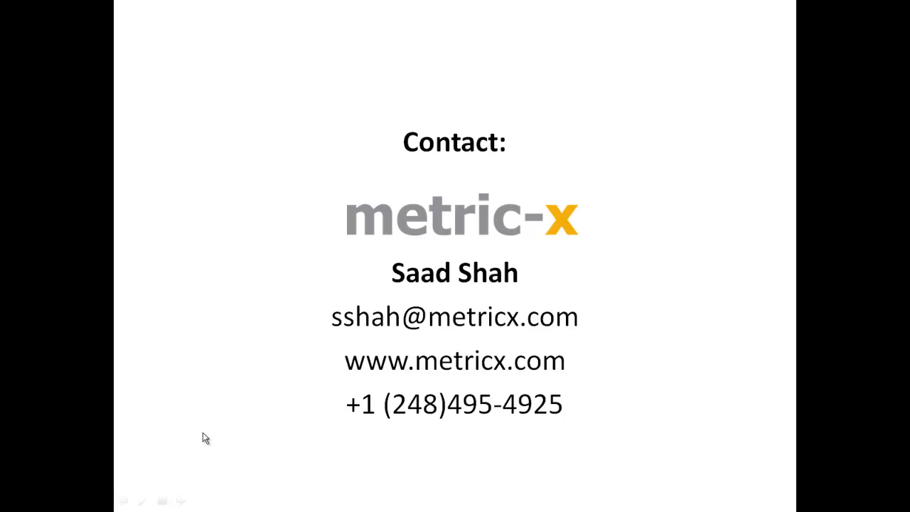